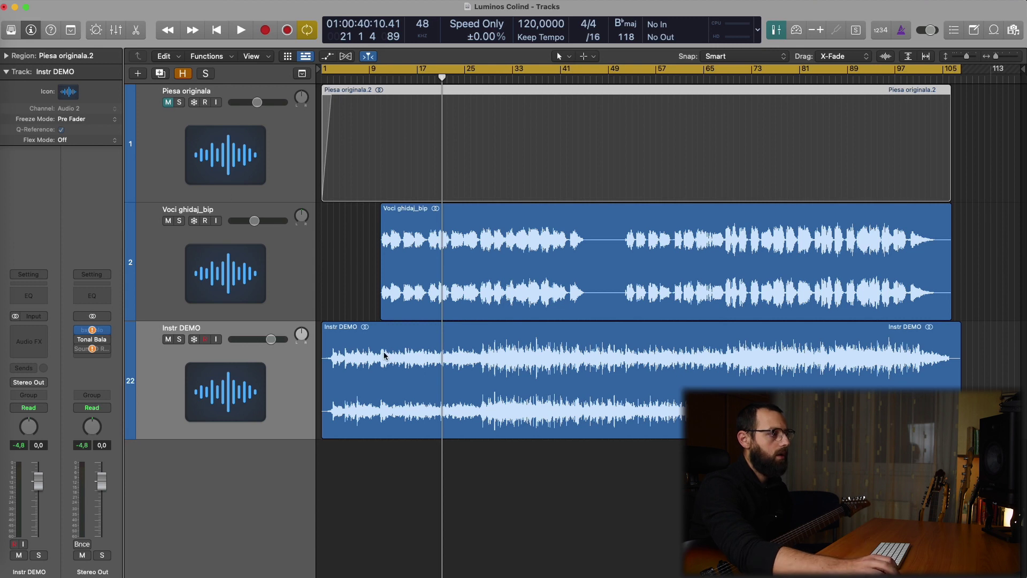
# Zoom in on the start of the Instr DEMO region and play the project from the beginning.
pyautogui.click(355, 366)
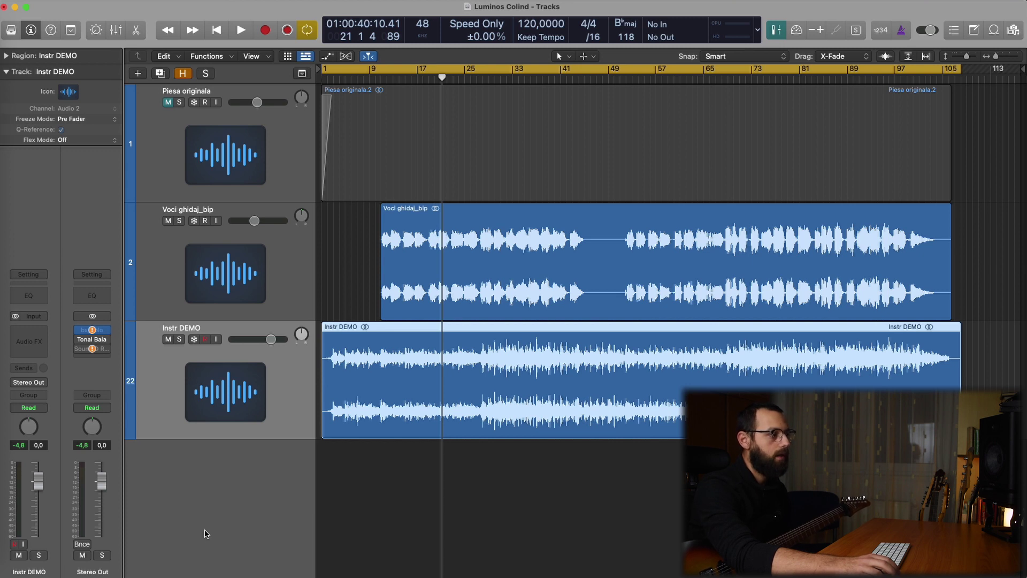
pyautogui.press('super+Right')
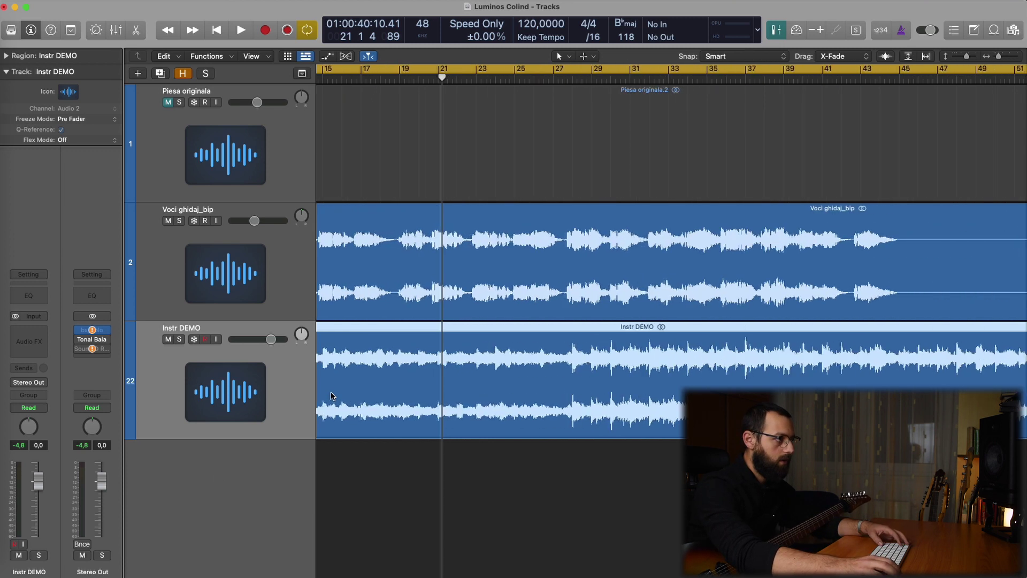
pyautogui.press('super+Right')
pyautogui.hscroll(-10, 332, 396)
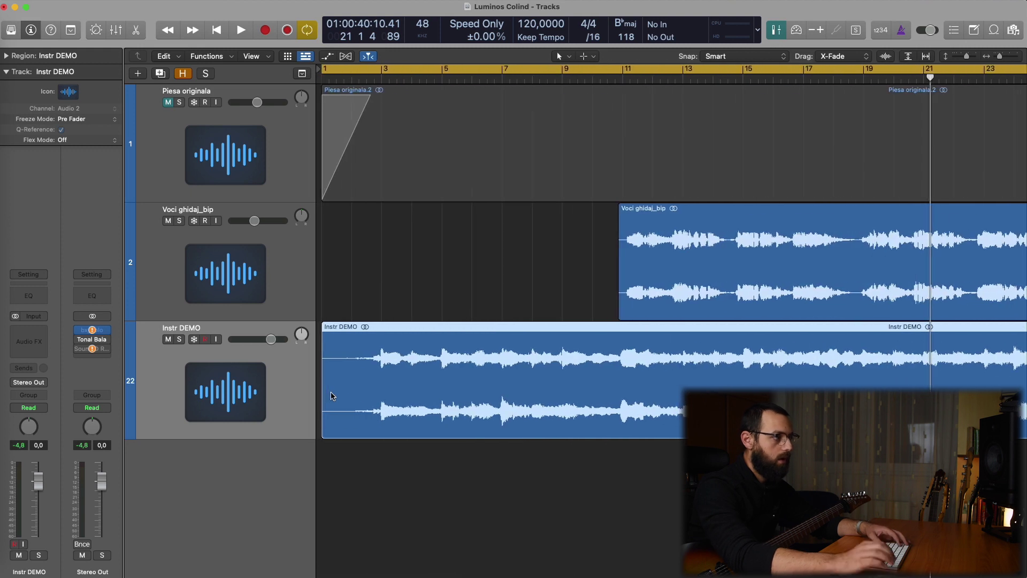
pyautogui.press('Return')
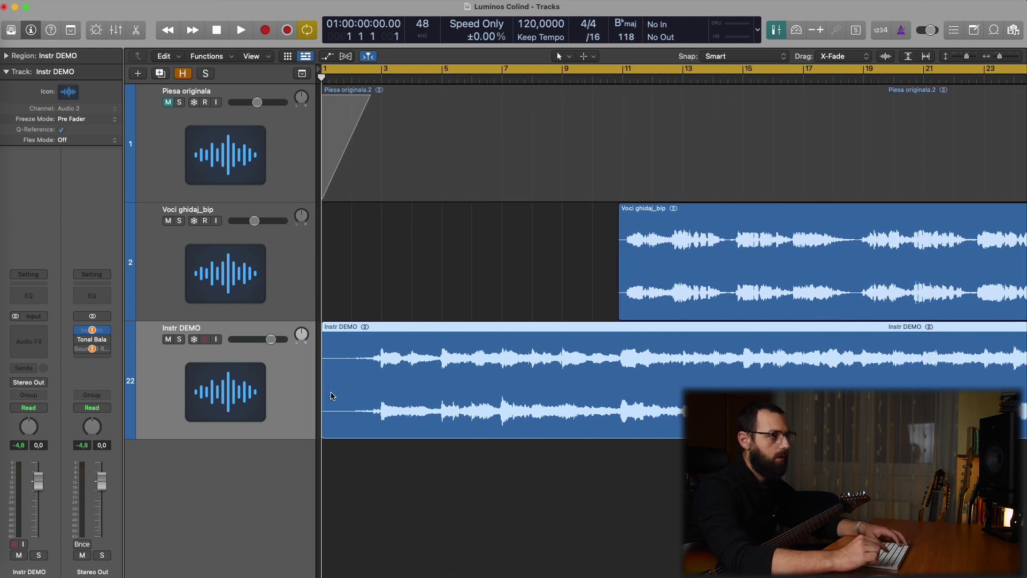
pyautogui.press('space')
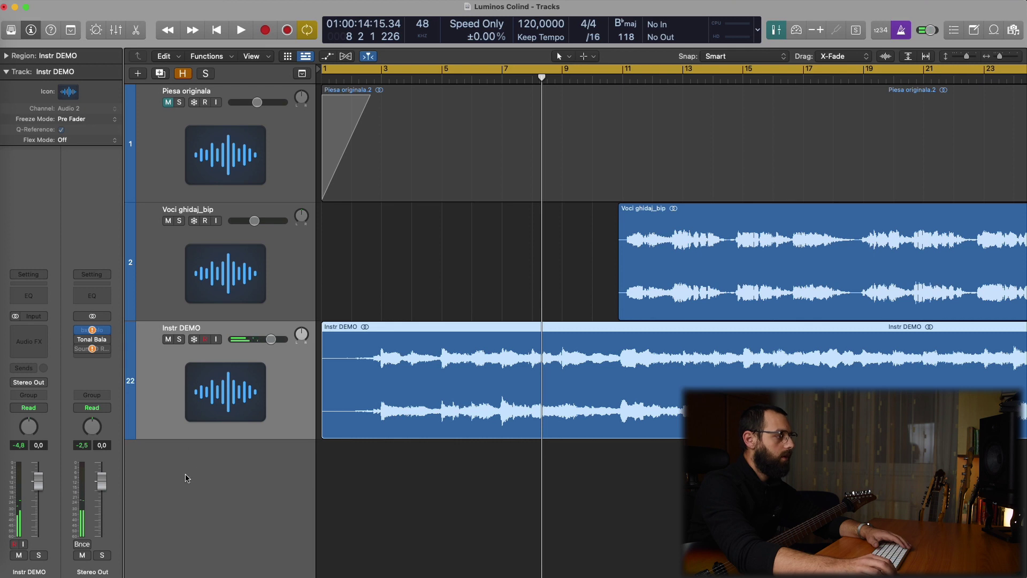
# Switch to HX Edit, set the tempo of the DH BETHEL preset to 120, and put the window away.
pyautogui.press('super+Tab')
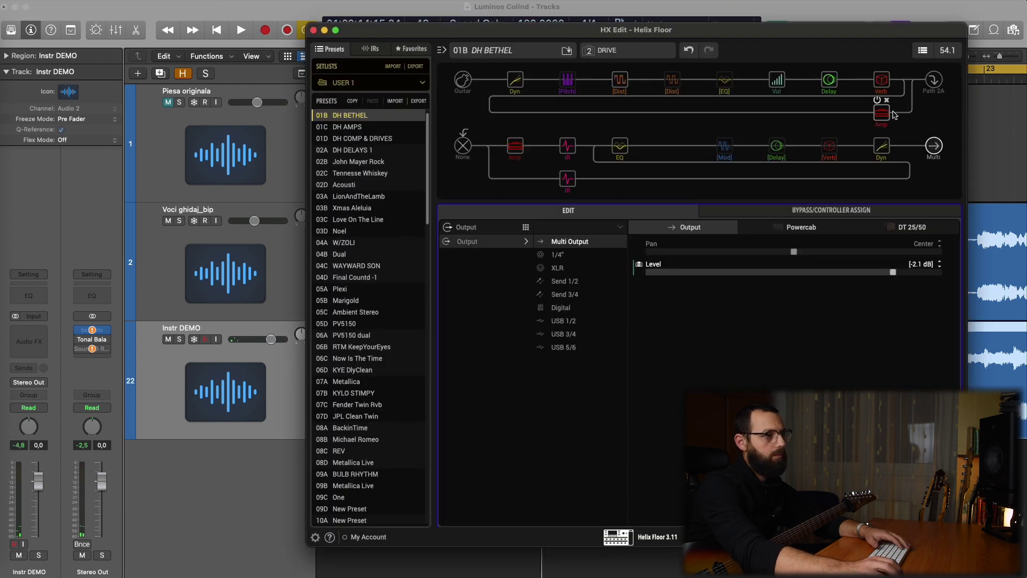
pyautogui.moveTo(946, 56); pyautogui.dragTo(651, 129)
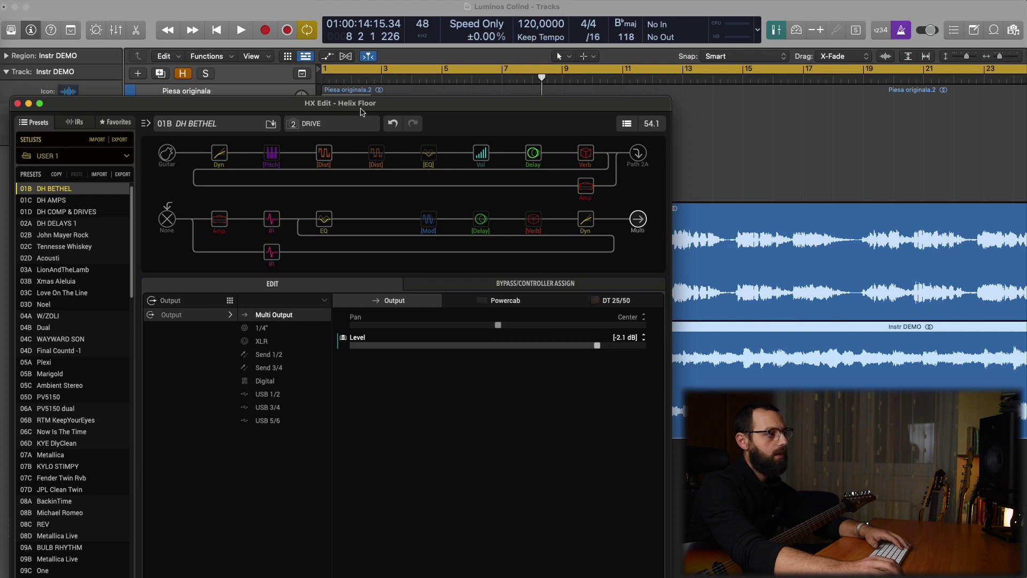
pyautogui.click(655, 124)
pyautogui.write('120')
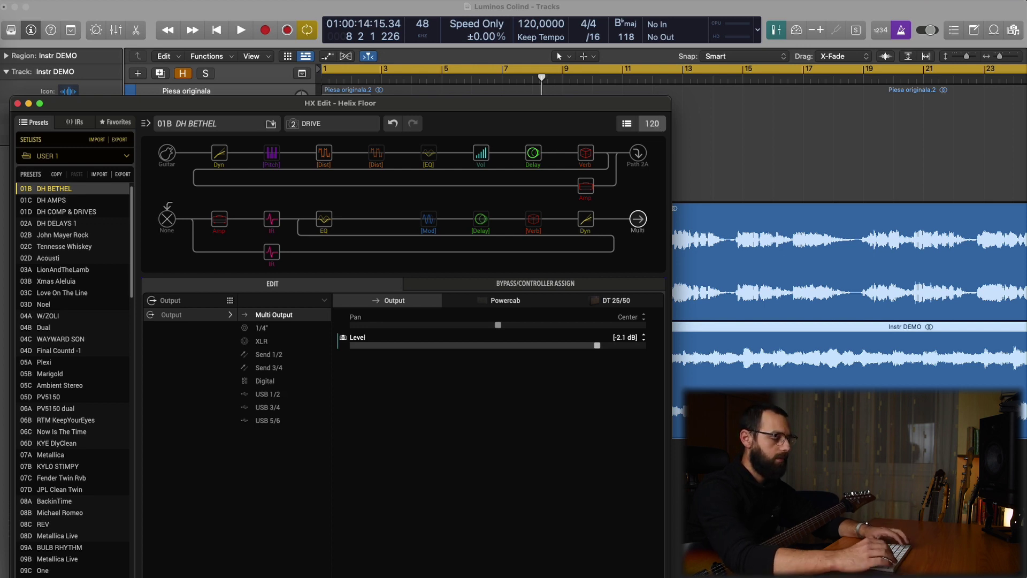
pyautogui.press('Return')
pyautogui.moveTo(437, 107); pyautogui.dragTo(531, 74)
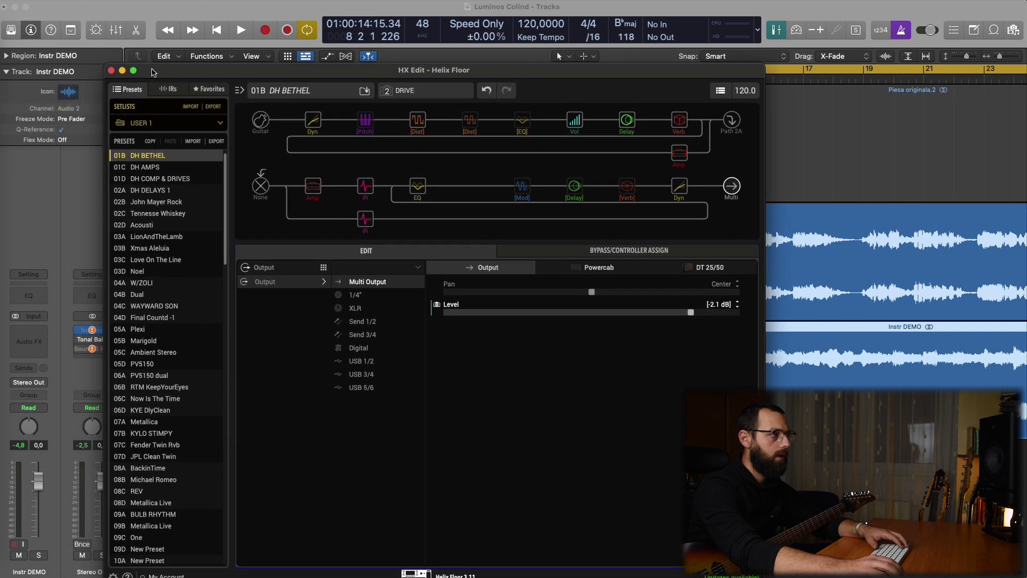
pyautogui.click(123, 71)
# Examine the full length of the Voci ghidaj_bip and Instr DEMO regions in the arrangement.
pyautogui.hscroll(2, 672, 321)
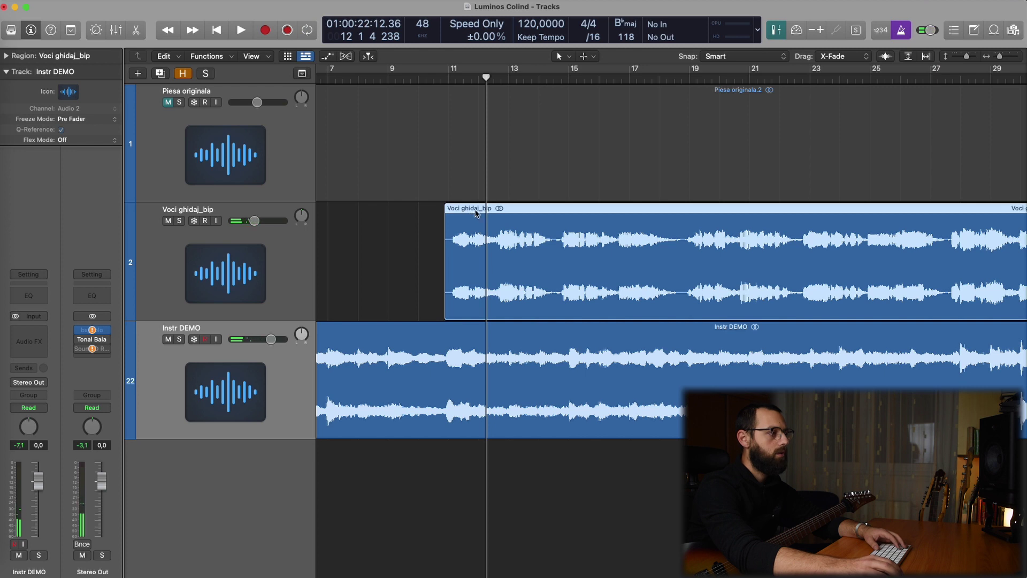
pyautogui.press('super+Left')
pyautogui.press('super+Left')
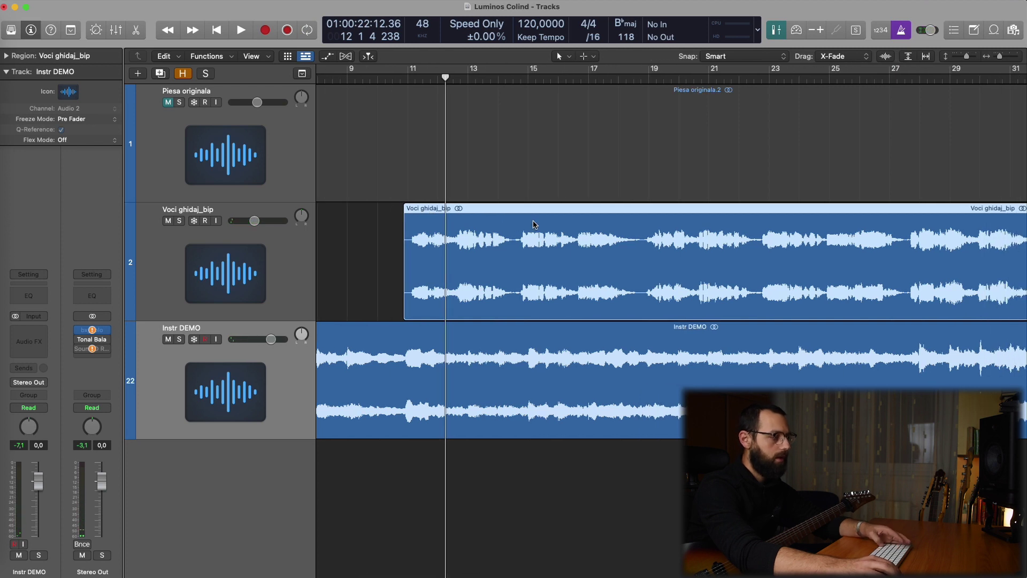
pyautogui.press('super+Left')
pyautogui.press('super+Left')
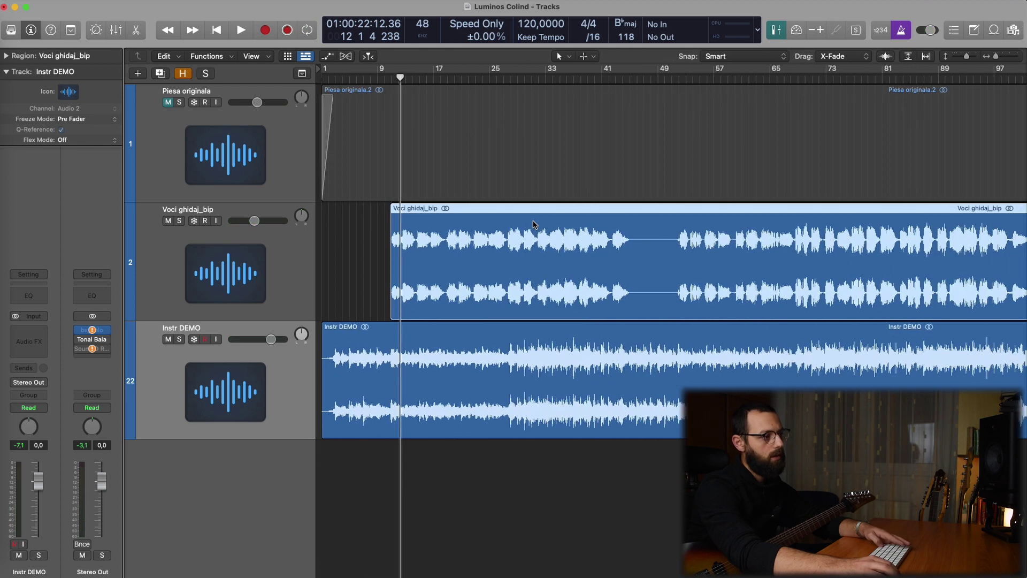
pyautogui.hscroll(1, 515, 284)
pyautogui.scroll(1, 515, 284)
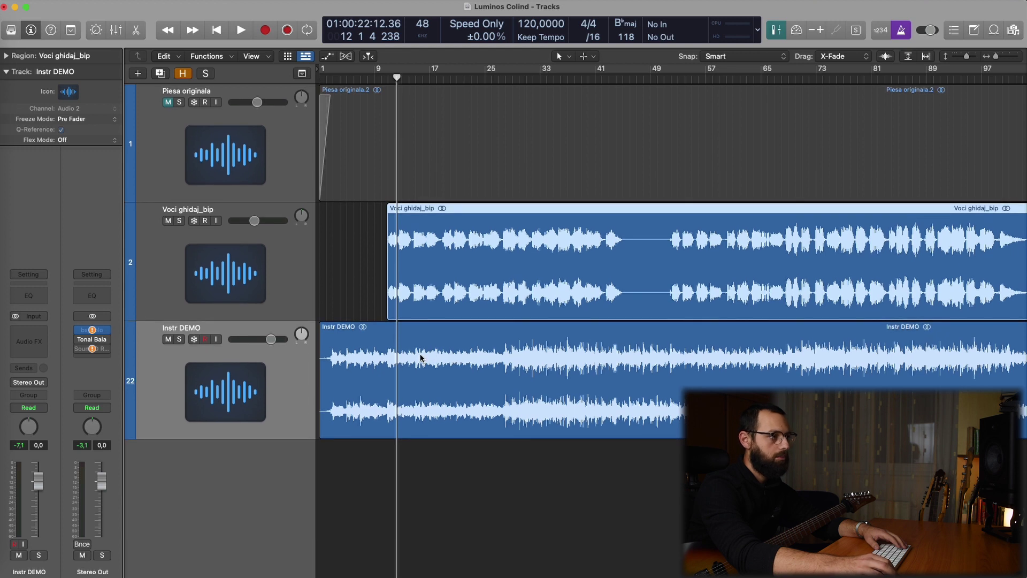
pyautogui.hscroll(3, 421, 358)
pyautogui.hscroll(1, 420, 358)
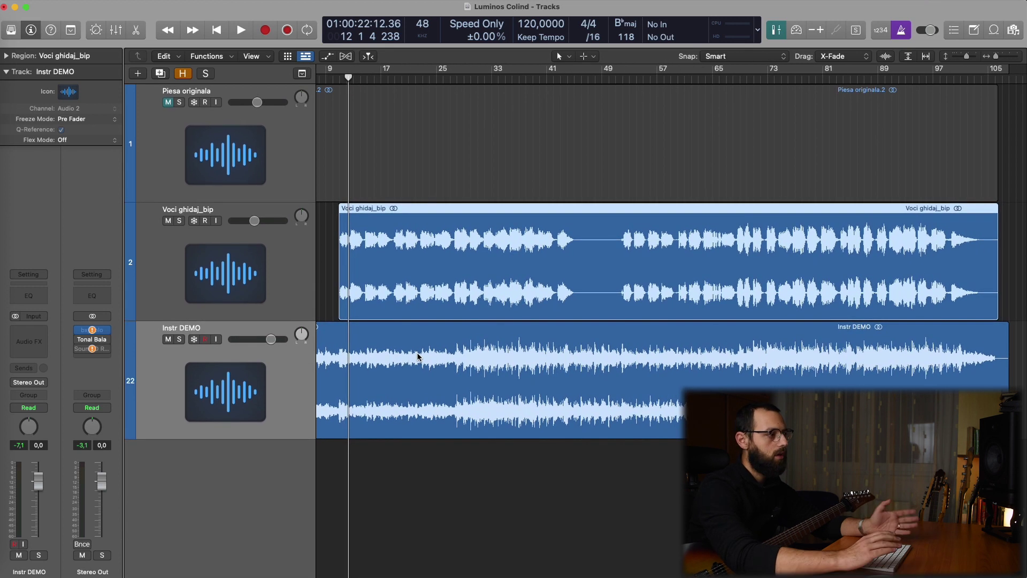
# Delete the Piesa originala region together with its track.
pyautogui.hscroll(-3, 418, 357)
pyautogui.click(264, 166)
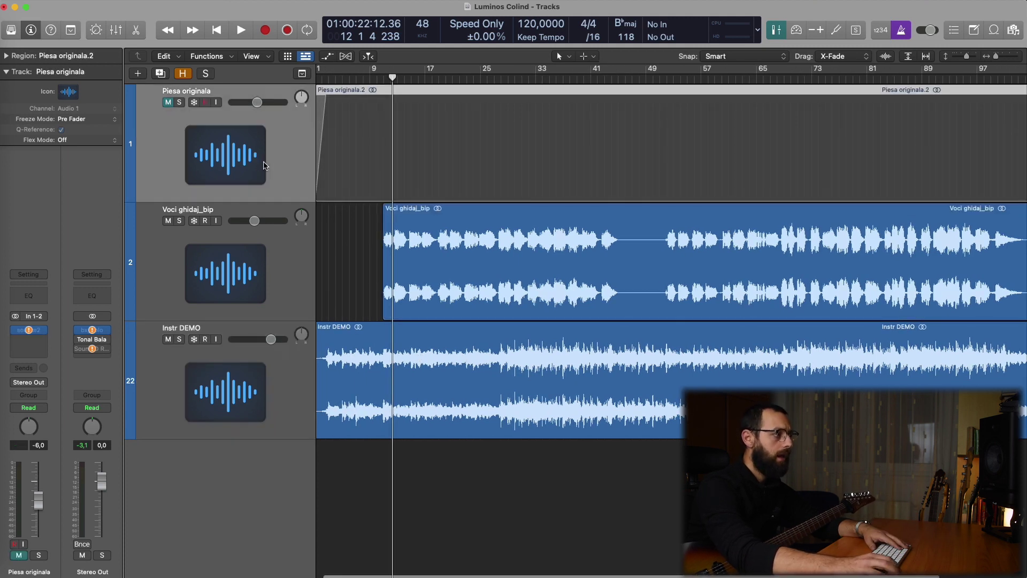
pyautogui.press('BackSpace')
pyautogui.press('super+BackSpace')
pyautogui.hscroll(-2, 594, 270)
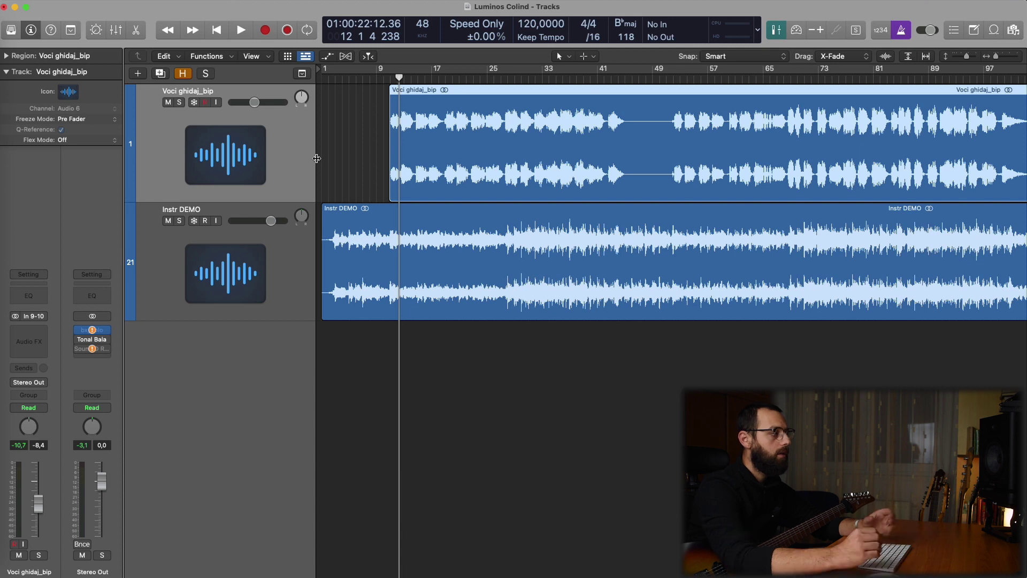
# Play the guide vocals and instrumental from the beginning of the project to about bar 14.
pyautogui.press('Return')
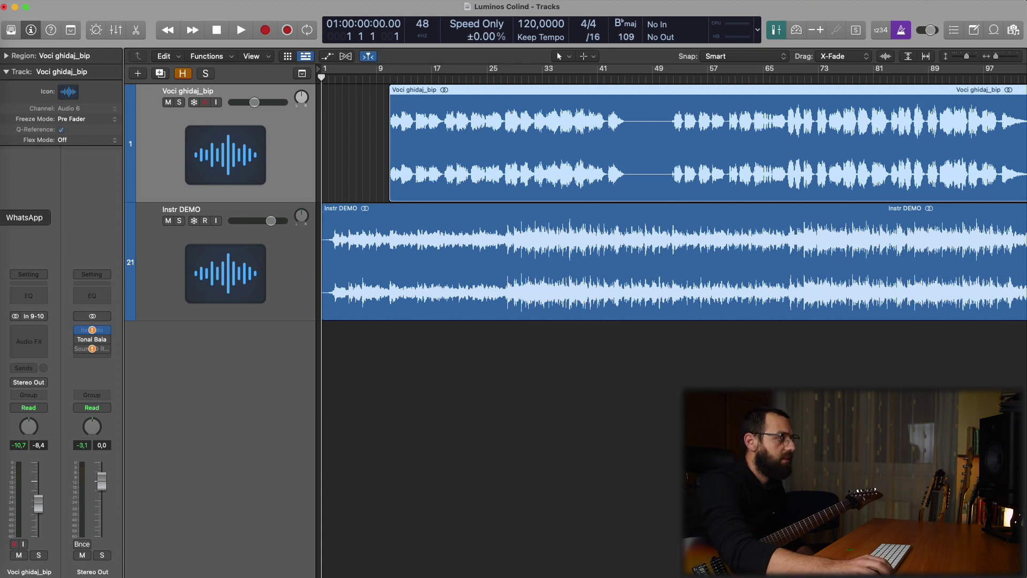
pyautogui.rightClick(2, 217)
pyautogui.click(22, 271)
pyautogui.press('space')
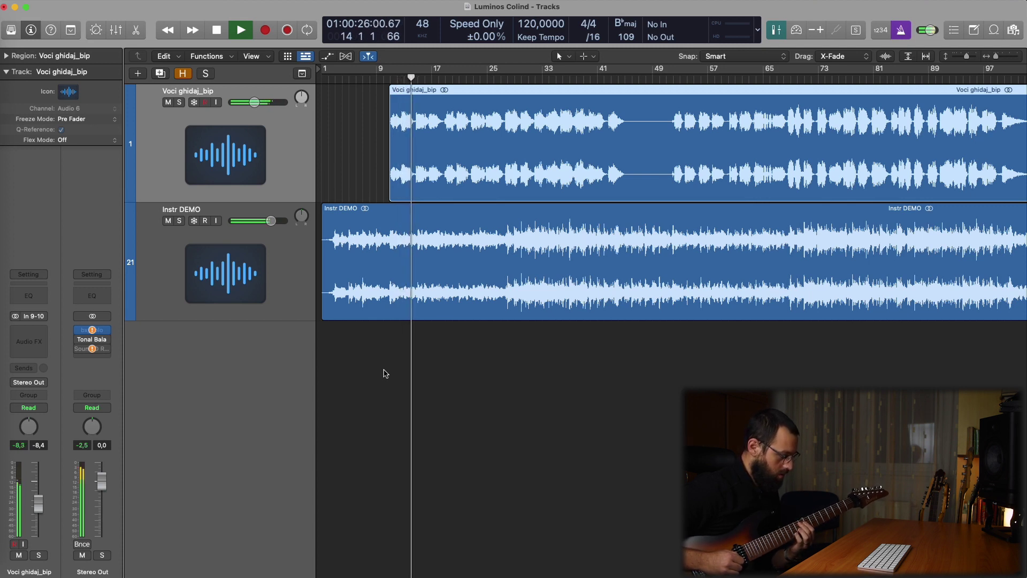
pyautogui.press('space')
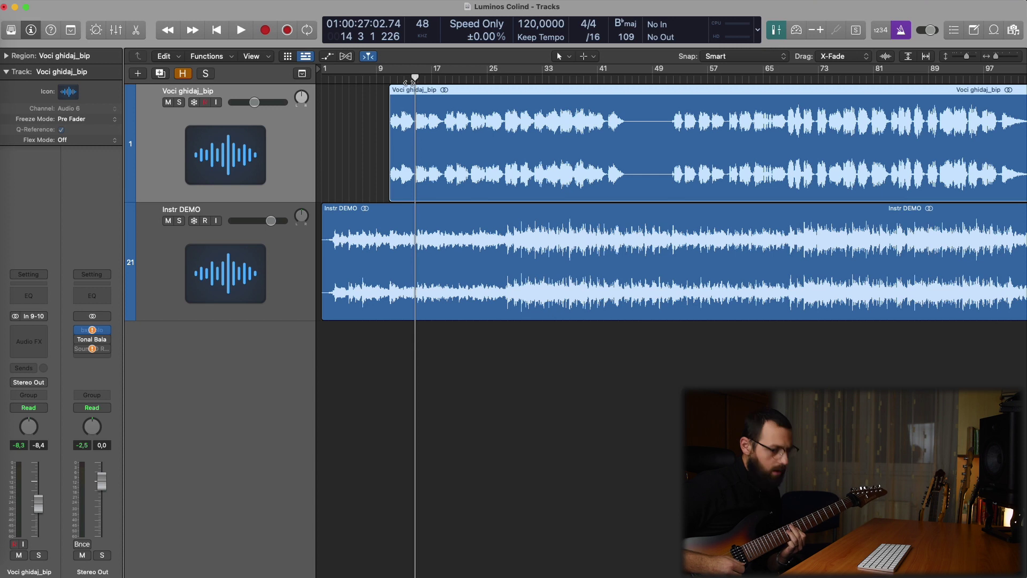
# Move the playhead back to bar 11 and play the guide vocals and instrumental from there.
pyautogui.press(',')
pyautogui.press(',')
pyautogui.press(',')
pyautogui.press(',')
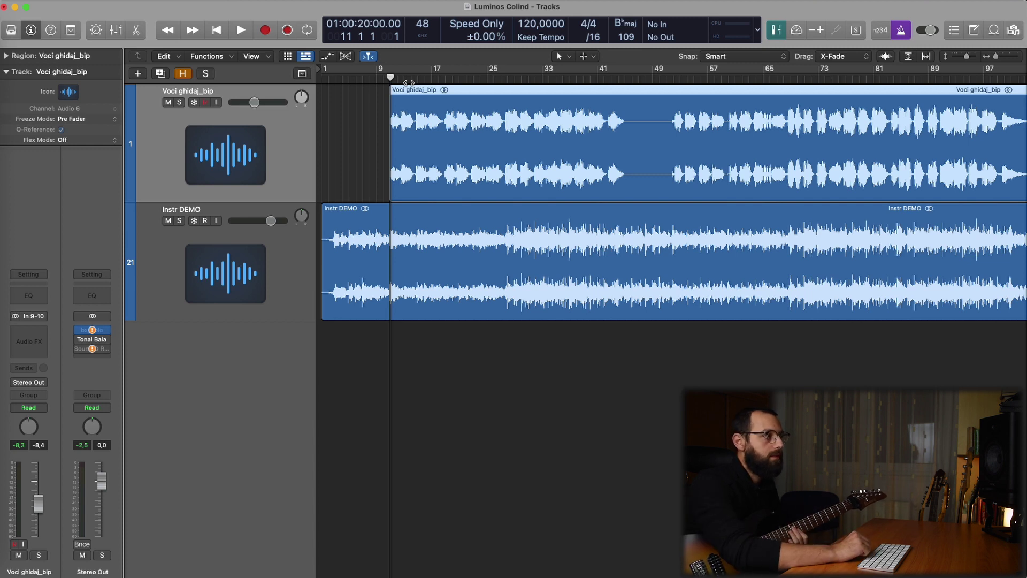
pyautogui.press('space')
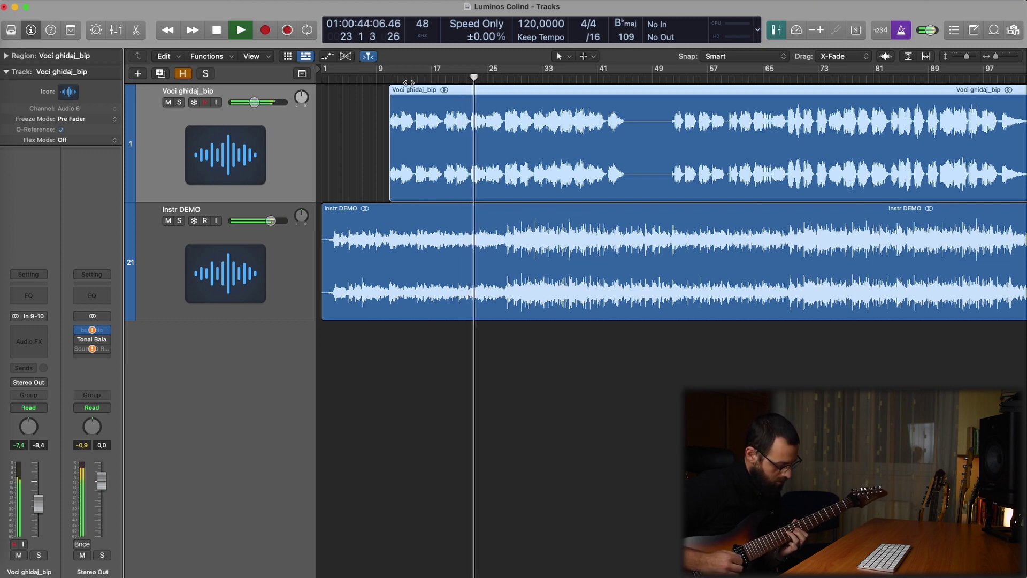
# Place the playhead at bar 10 and listen to the verse from there.
pyautogui.click(384, 80)
pyautogui.press('space')
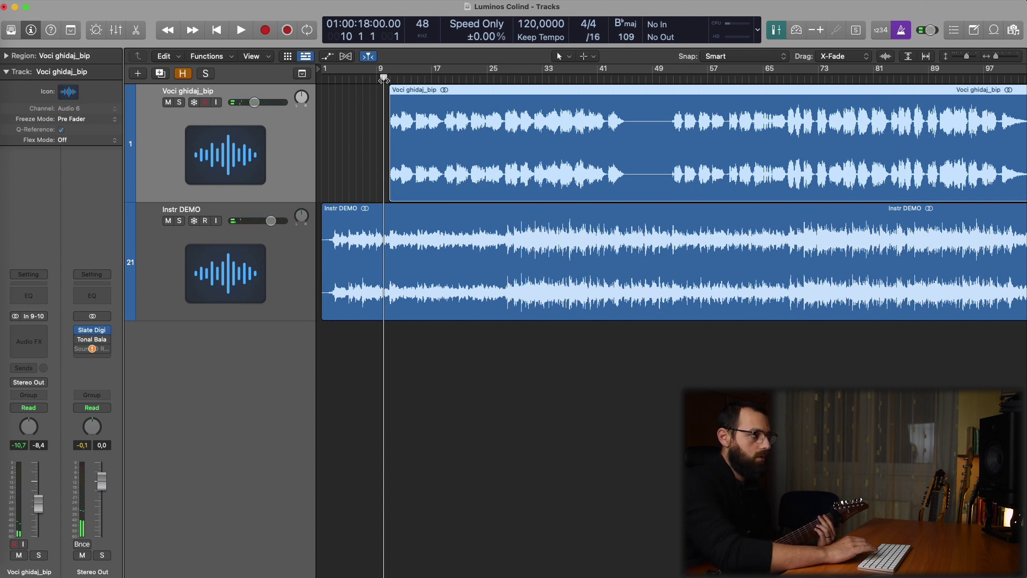
pyautogui.press('space')
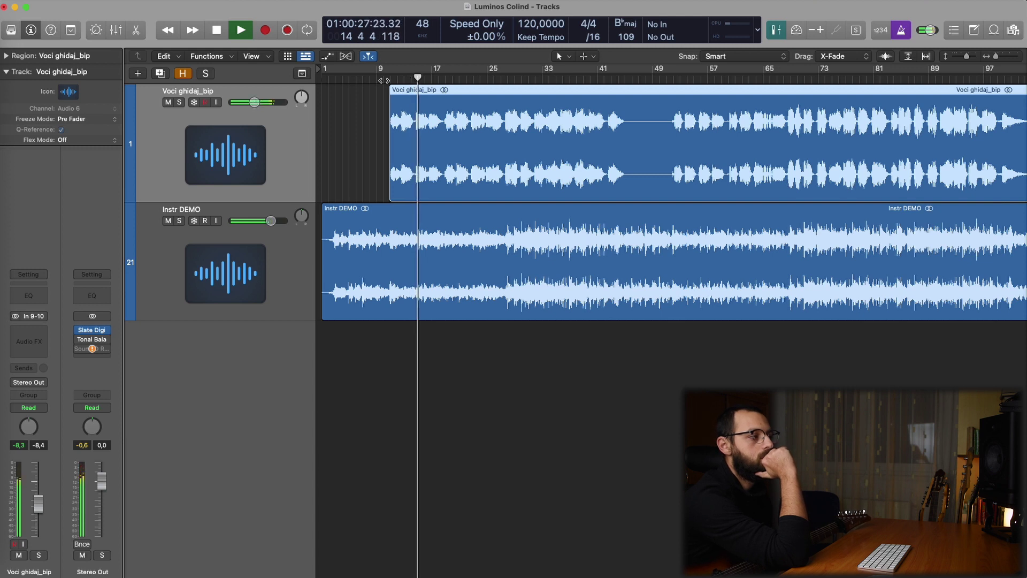
pyautogui.press('space')
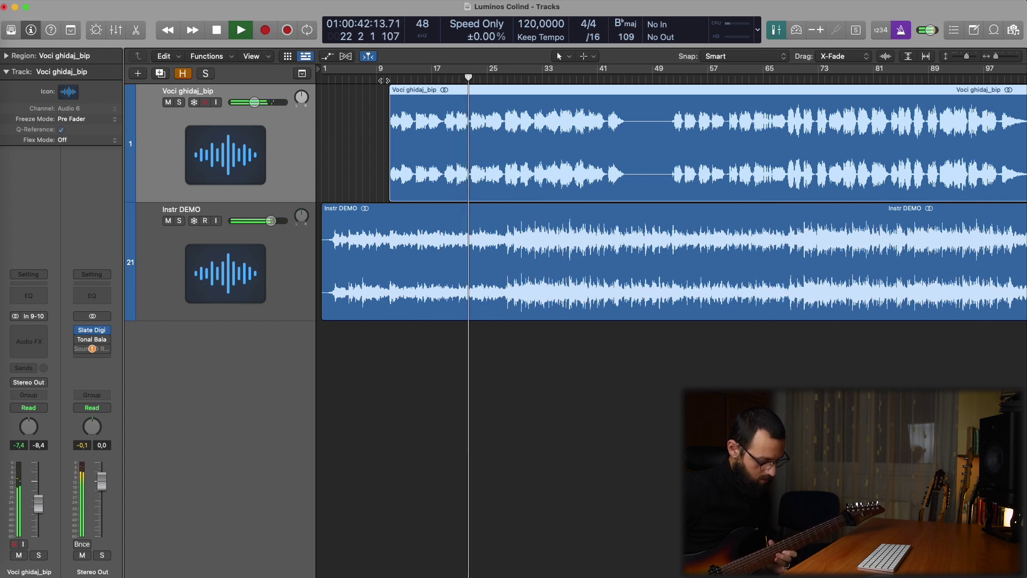
# Stop the playback, rewind to bar 10 and play the section again to about bar 28.
pyautogui.press('space')
pyautogui.press(',')
pyautogui.press(',')
pyautogui.press(',')
pyautogui.press(',')
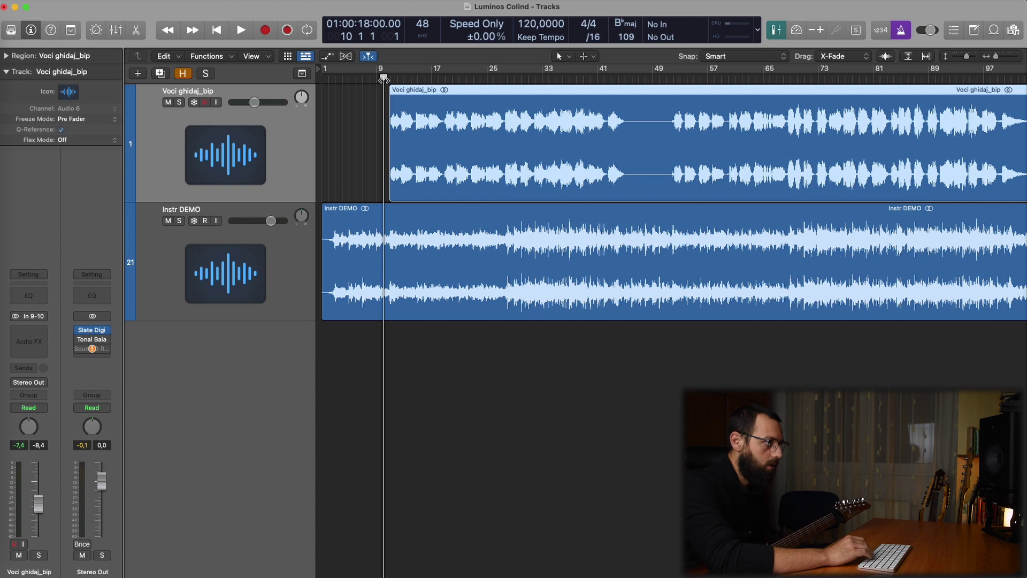
pyautogui.press('space')
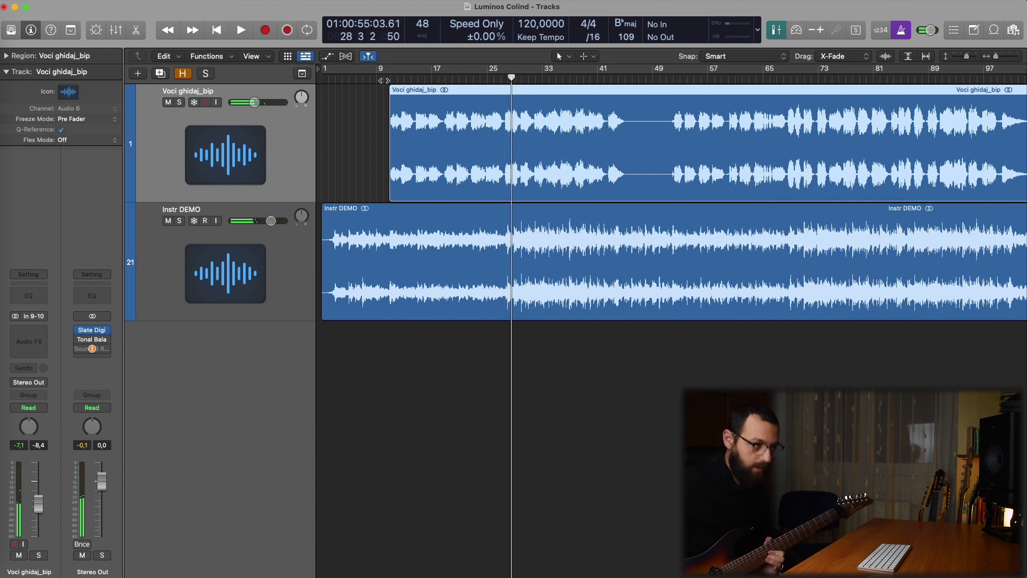
# Add a new audio track and record a guitar take on it from bar 10 to bar 28.
pyautogui.rightClick(228, 348)
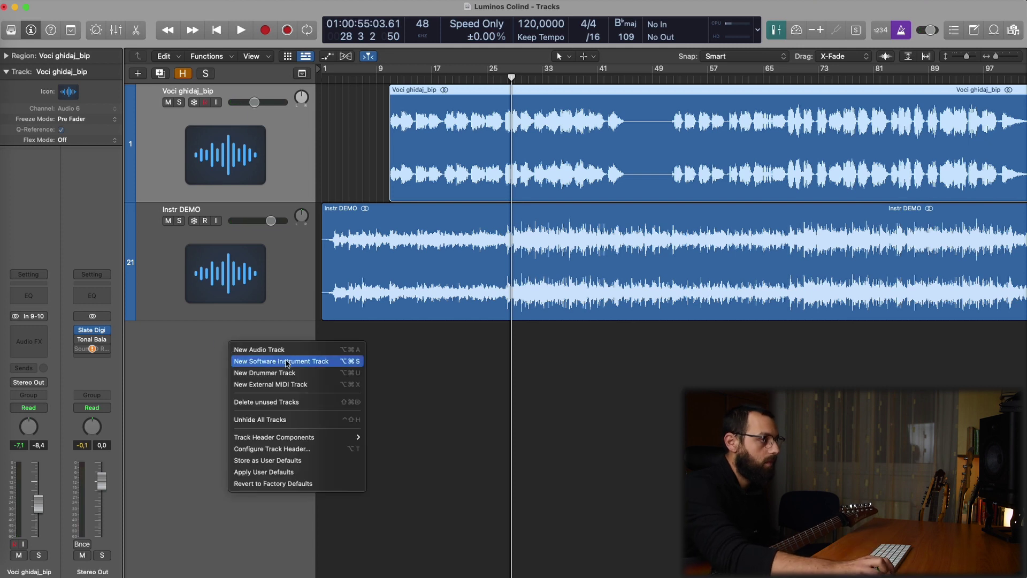
pyautogui.click(260, 350)
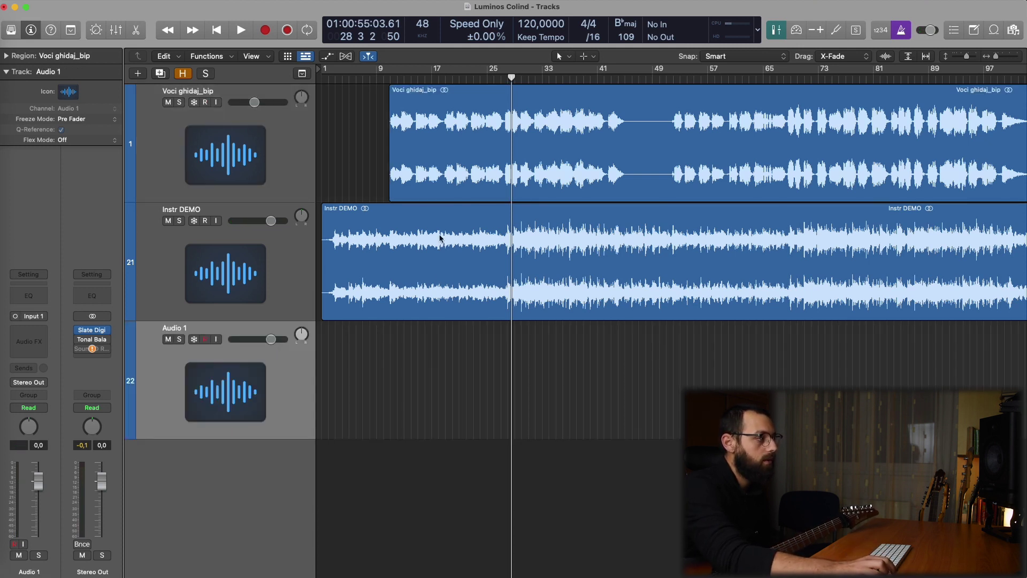
pyautogui.click(384, 80)
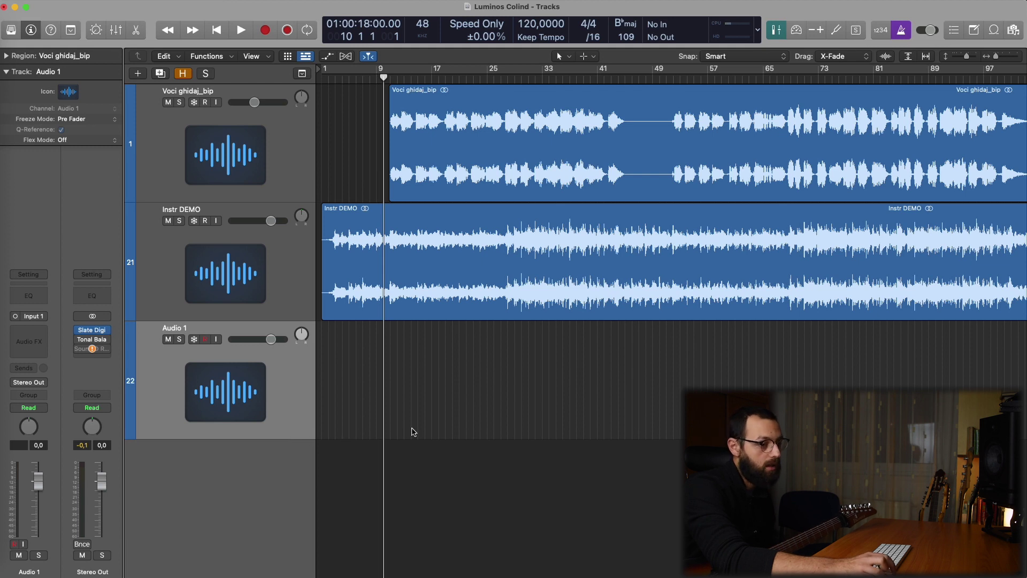
pyautogui.press('r')
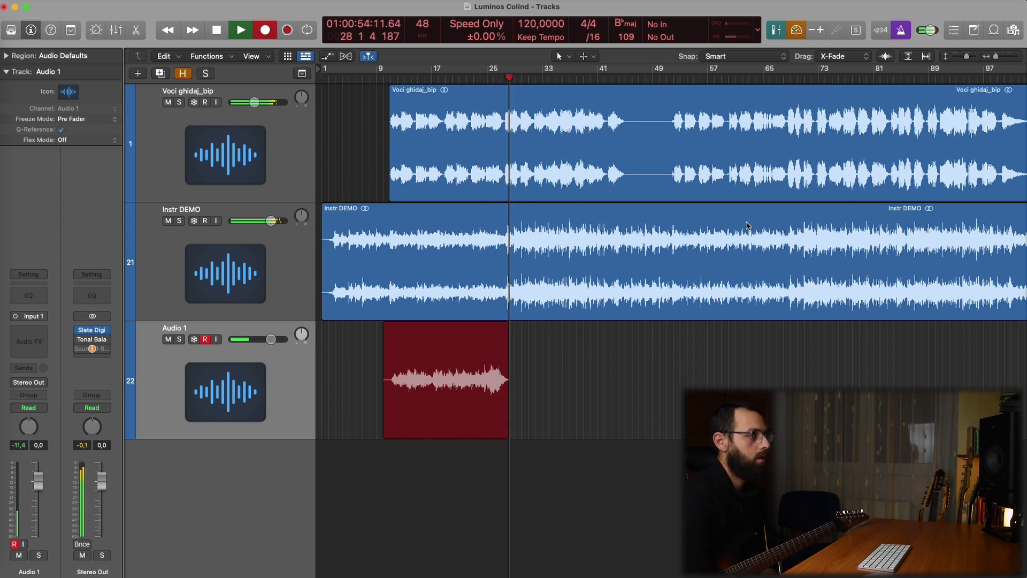
pyautogui.press('space')
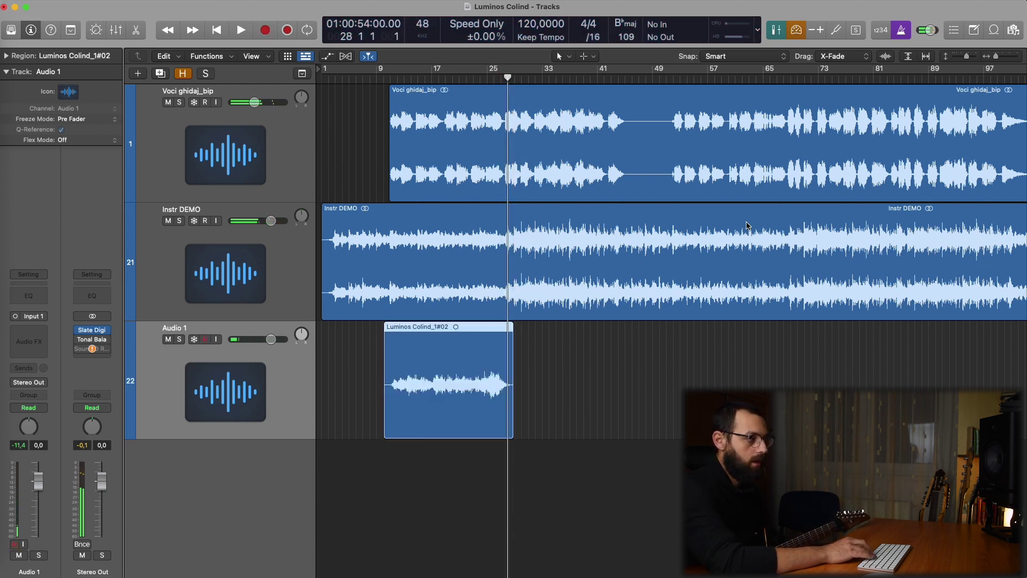
# Rewind to bar 10 and record a second take on Audio 1 to about bar 18.
pyautogui.press(',')
pyautogui.press(',')
pyautogui.press(',')
pyautogui.press(',')
pyautogui.press(',')
pyautogui.press(',')
pyautogui.press(',')
pyautogui.press(',')
pyautogui.press(',')
pyautogui.press(',')
pyautogui.press(',')
pyautogui.press(',')
pyautogui.press(',')
pyautogui.press(',')
pyautogui.press(',')
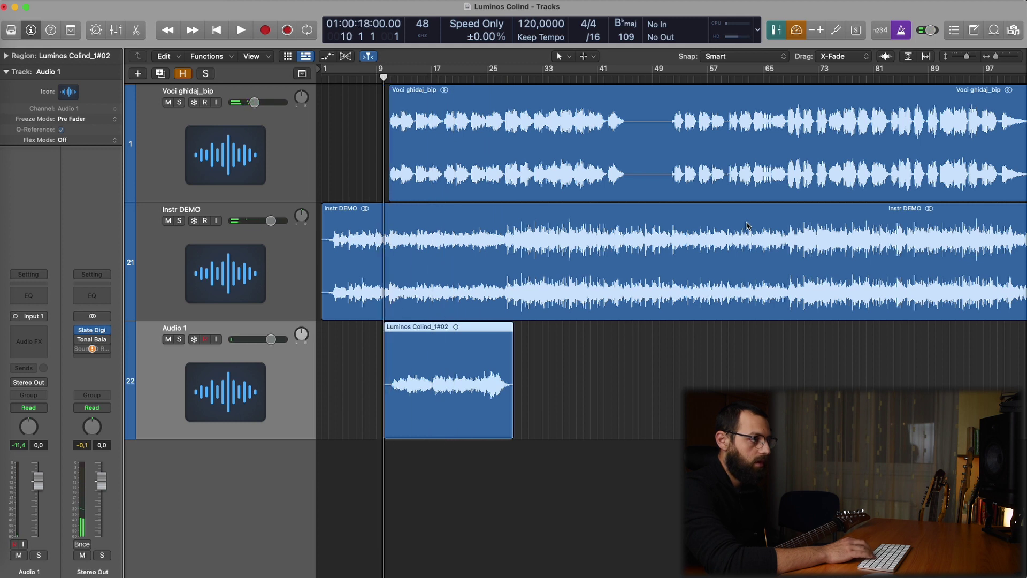
pyautogui.press('r')
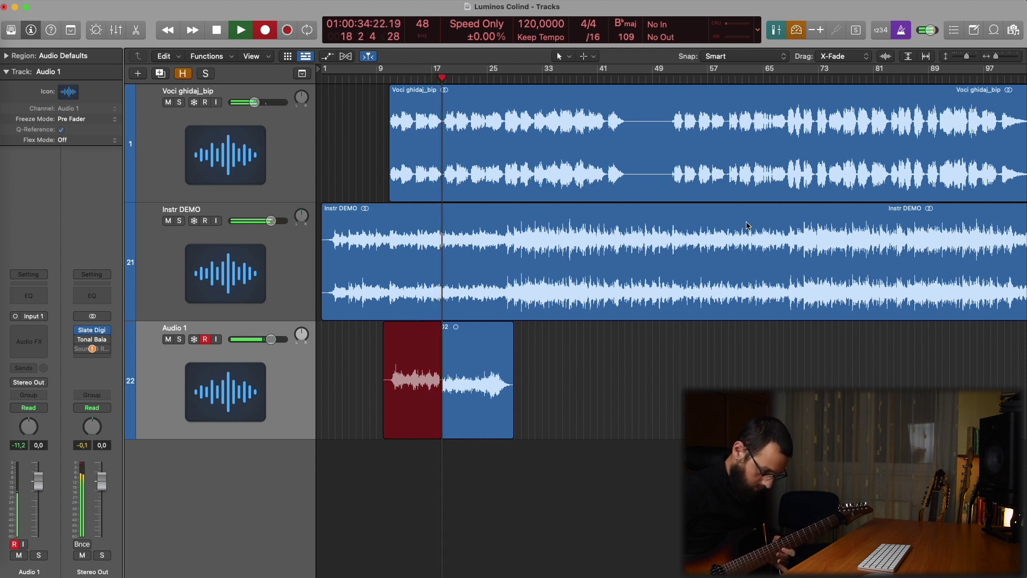
pyautogui.press('space')
# Move the playhead back to bar 10 and select the Audio 1: Comp A take folder.
pyautogui.press(',')
pyautogui.press(',')
pyautogui.press(',')
pyautogui.press(',')
pyautogui.press(',')
pyautogui.press(',')
pyautogui.press(',')
pyautogui.press(',')
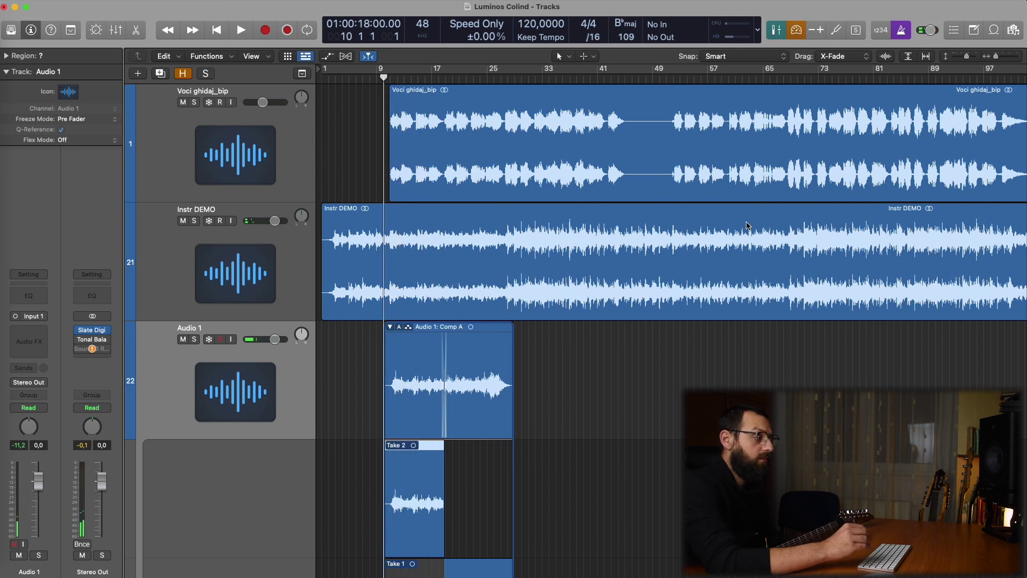
pyautogui.click(464, 328)
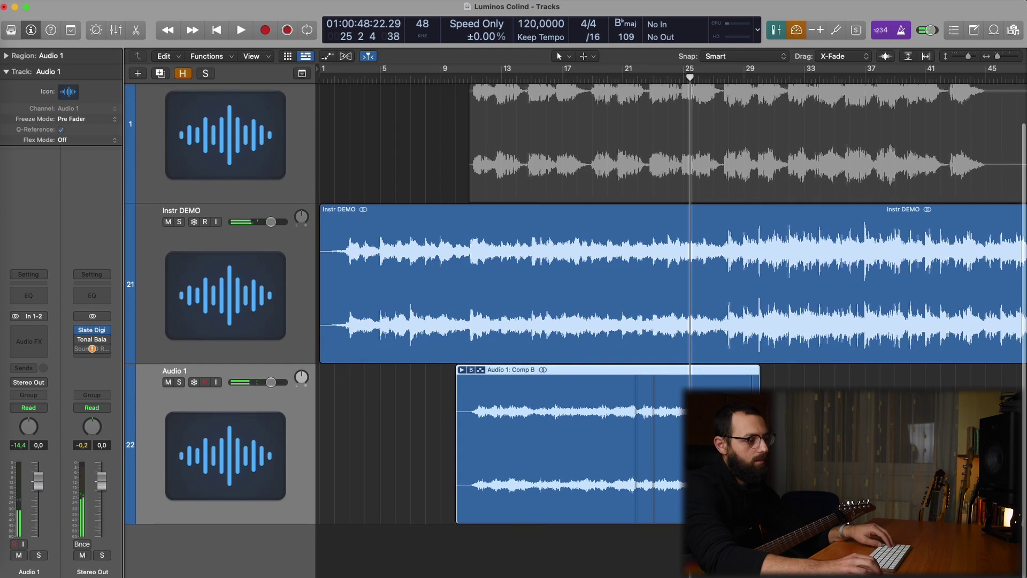
# Stop the playback and trim the excess audio off the end and start of the Audio 1: Comp B take folder.
pyautogui.press('space')
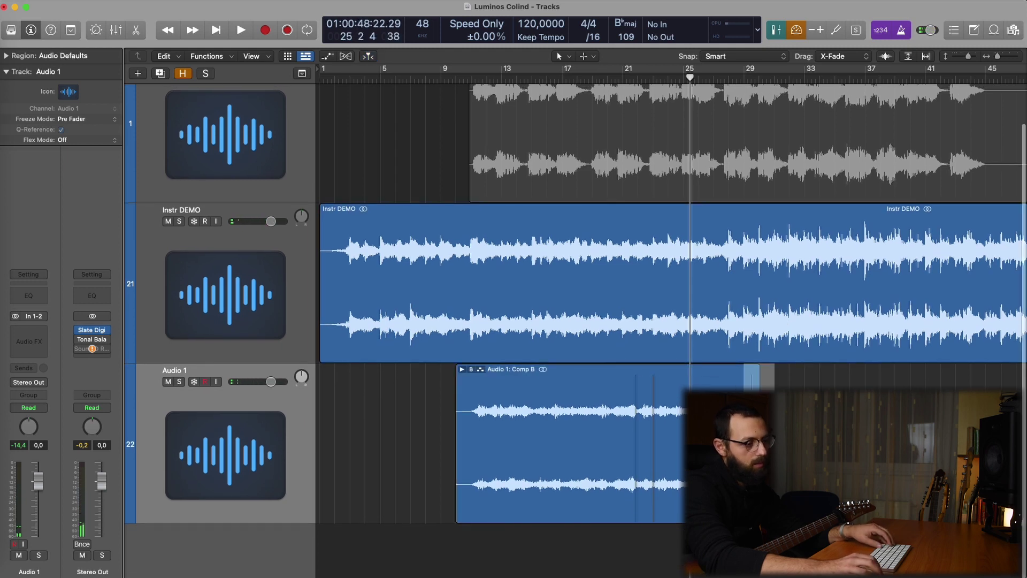
pyautogui.moveTo(425, 412); pyautogui.dragTo(467, 451)
pyautogui.press('Delete')
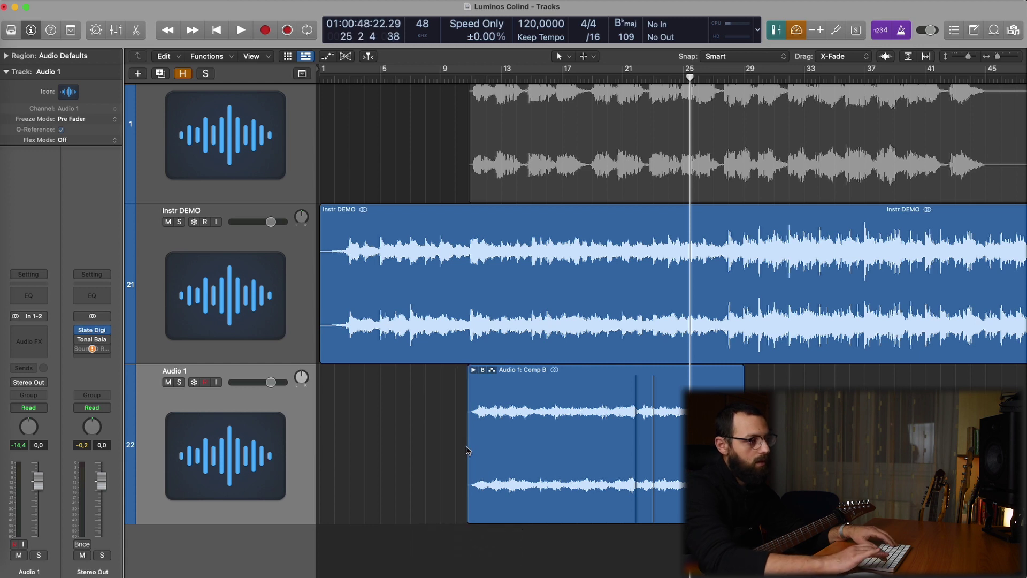
# Examine the arrangement around and beyond the end of the Audio 1 take against the guide vocals and instrumental demo.
pyautogui.press('super+Left')
pyautogui.press('super+Left')
pyautogui.press('super+Left')
pyautogui.press('super+Up')
pyautogui.press('super+Up')
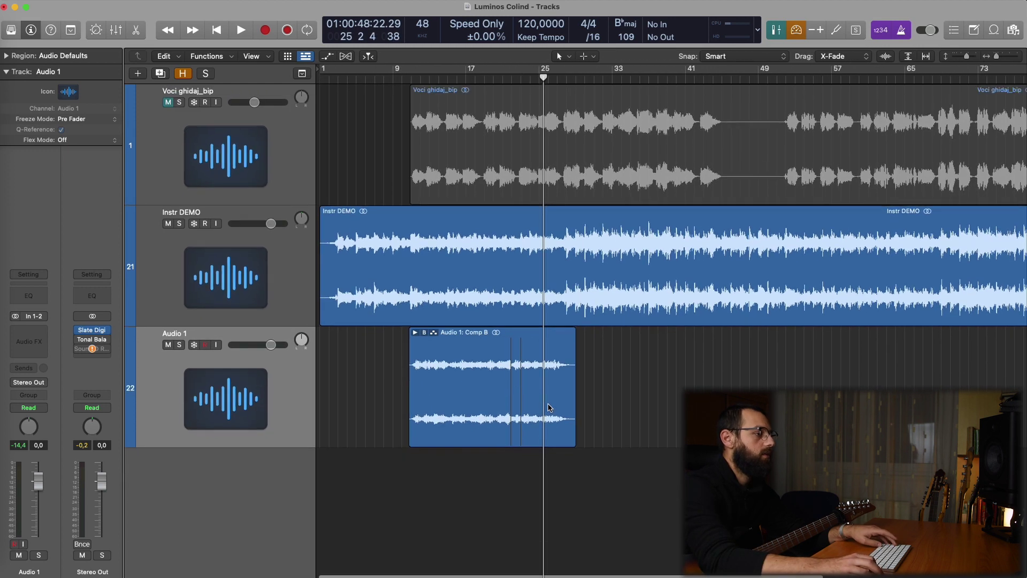
pyautogui.press('super+Down')
pyautogui.press('super+Down')
pyautogui.press('super+Right')
pyautogui.press('super+Right')
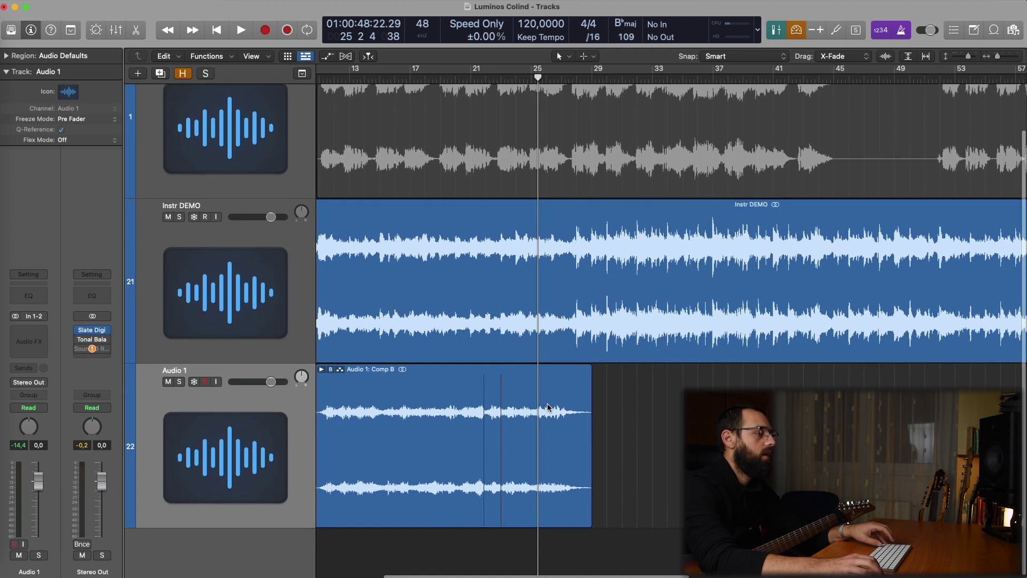
pyautogui.hscroll(5, 551, 409)
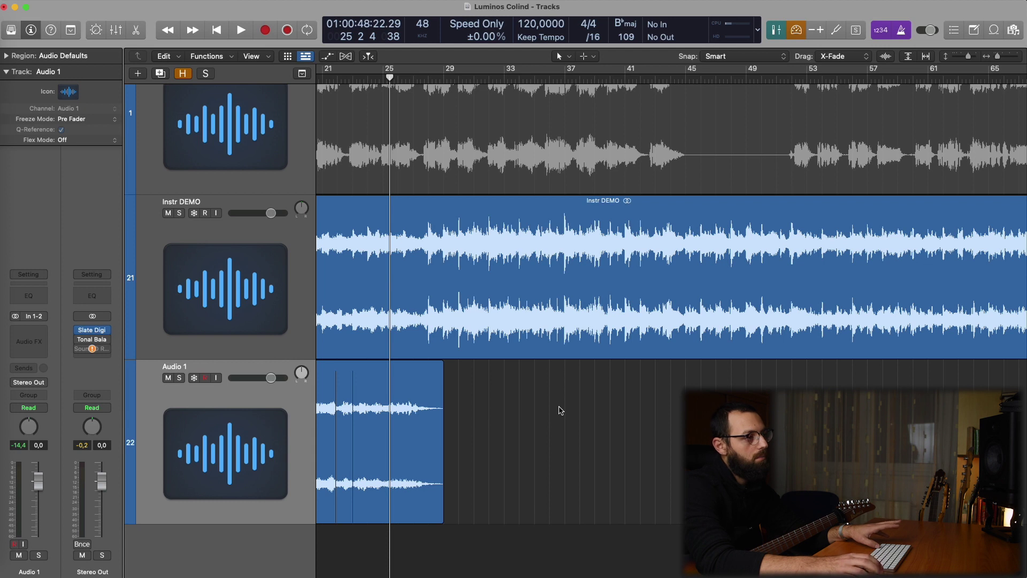
pyautogui.hscroll(-6, 560, 410)
pyautogui.hscroll(-4, 560, 410)
pyautogui.hscroll(6, 560, 409)
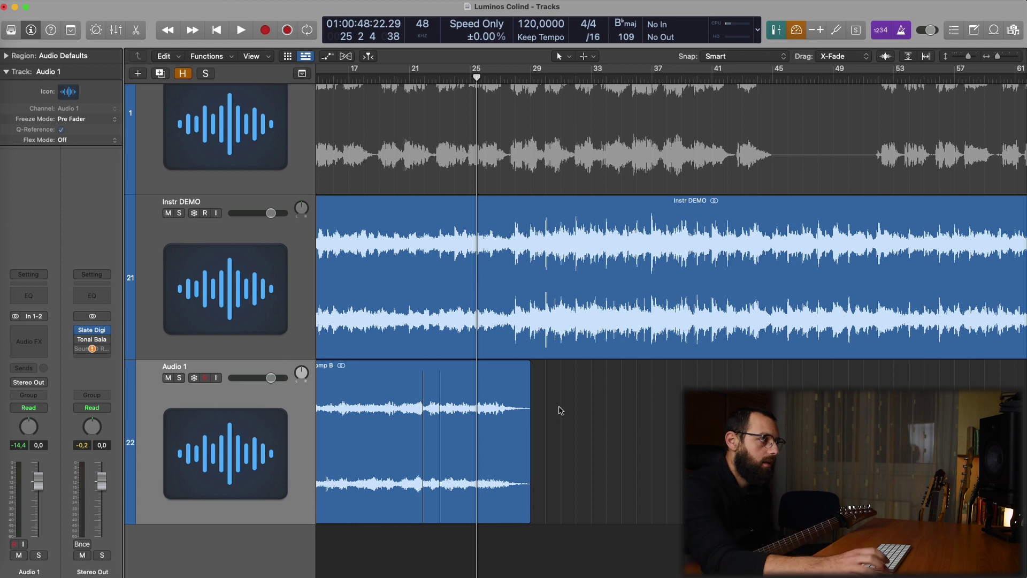
pyautogui.hscroll(4, 577, 402)
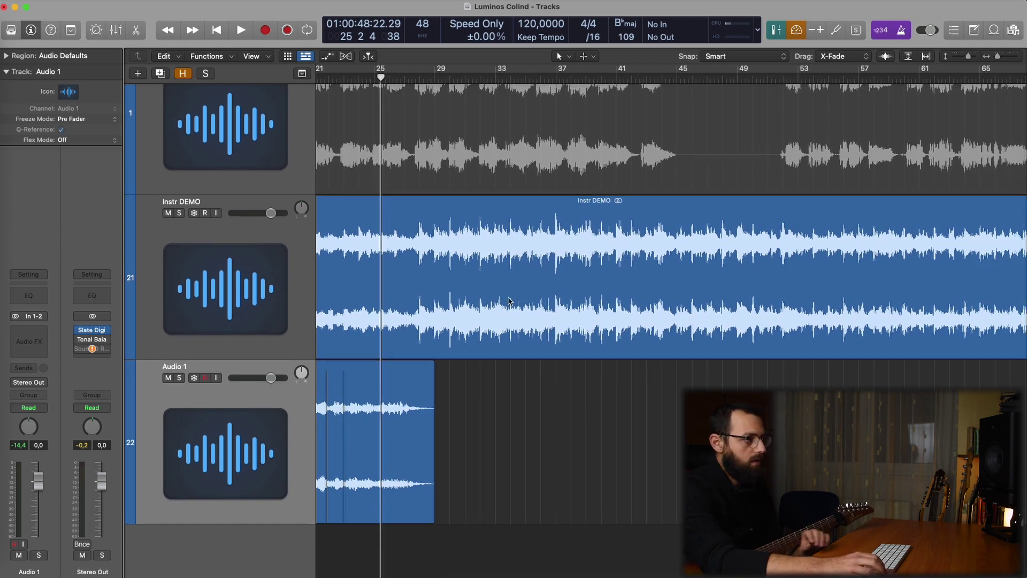
# Unmute the Voci ghidaj_bip guide vocals while playing the section from bar 25 to about bar 28.
pyautogui.scroll(3, 321, 241)
pyautogui.press('space')
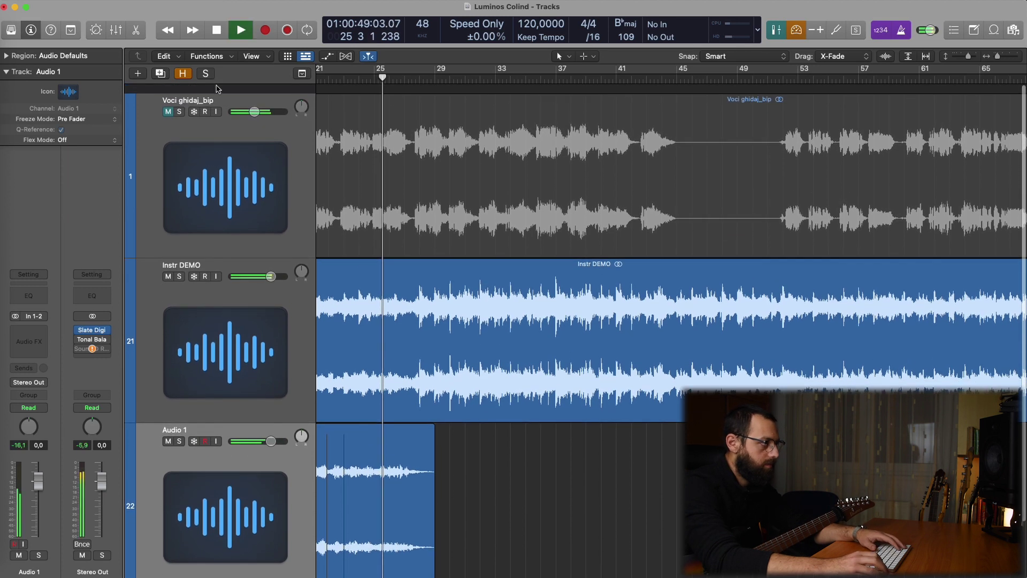
pyautogui.click(609, 137)
pyautogui.scroll(-1, 608, 137)
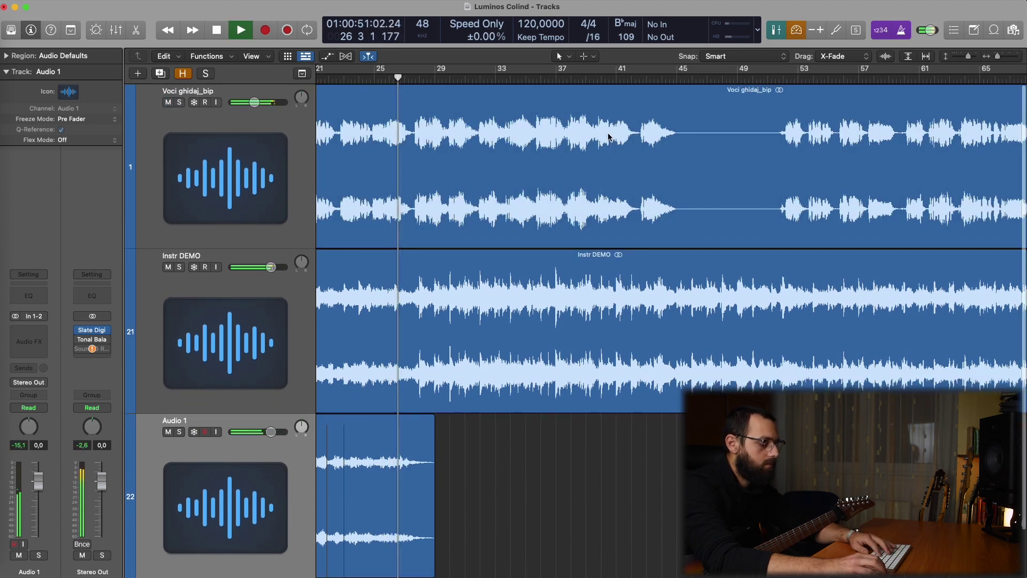
pyautogui.scroll(-1, 599, 172)
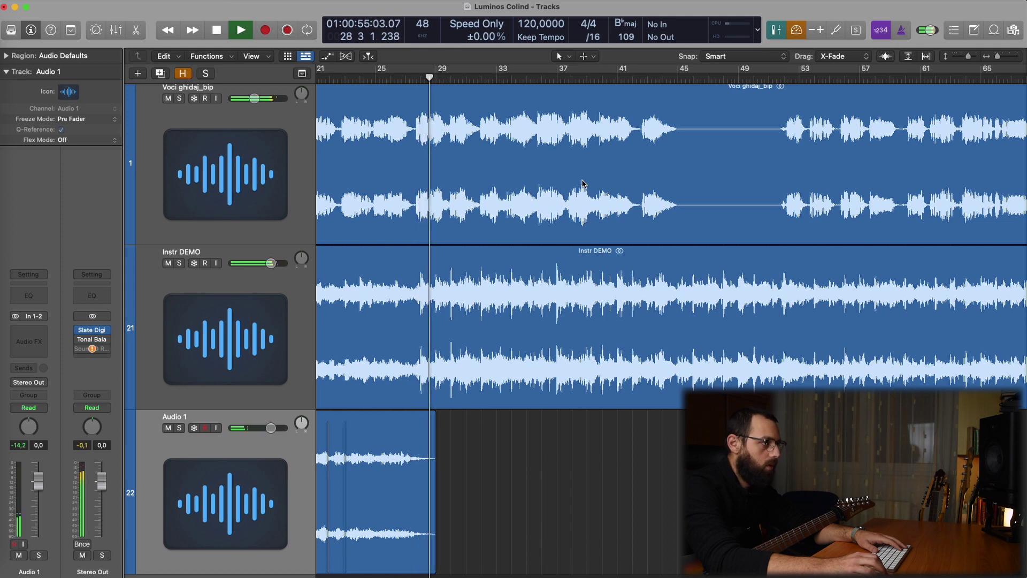
pyautogui.press('space')
# Add a new audio track below Audio 1 and place the playhead at bar 26.
pyautogui.scroll(-3, 666, 288)
pyautogui.hscroll(-3, 666, 288)
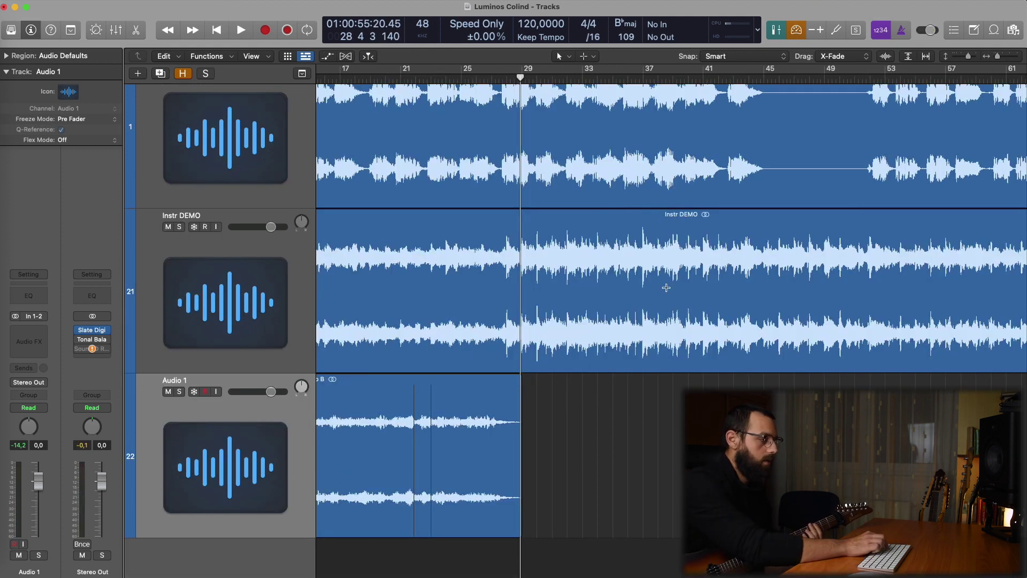
pyautogui.press('alt+super+a')
pyautogui.scroll(-3, 591, 159)
pyautogui.click(476, 77)
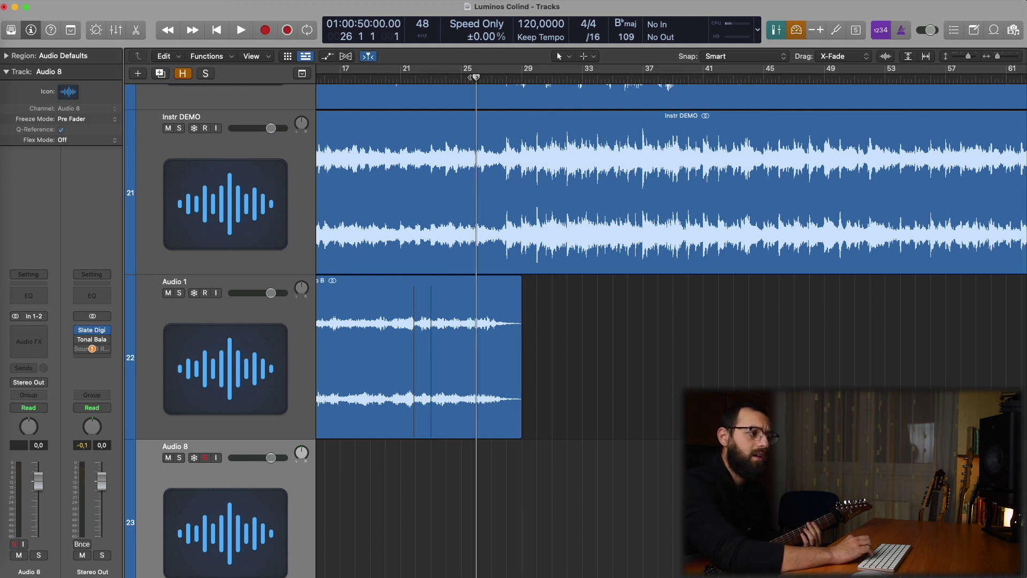
# Rehearse the guitar part by playing the song from bar 26 to about bar 46.
pyautogui.press('space')
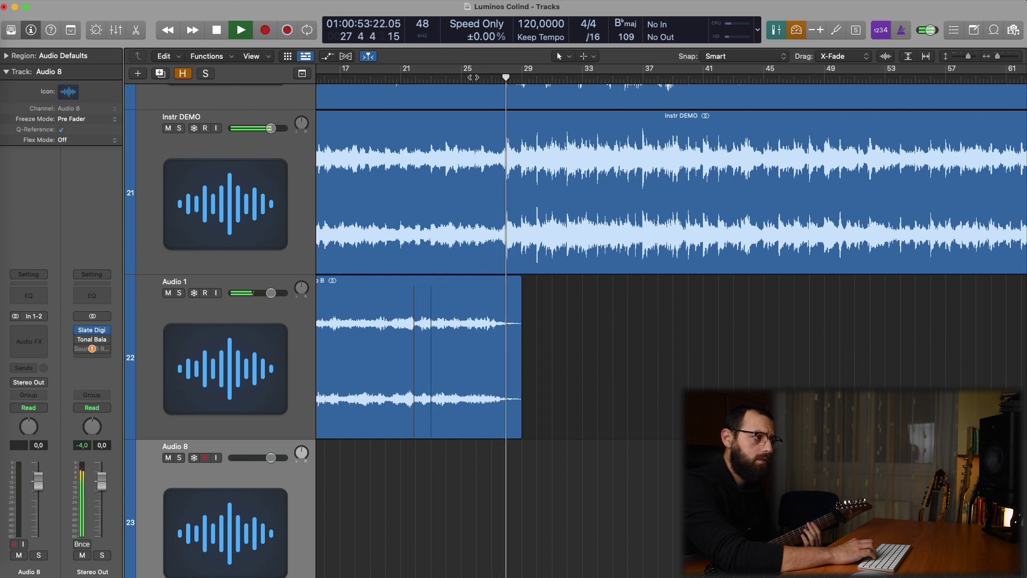
pyautogui.press('space')
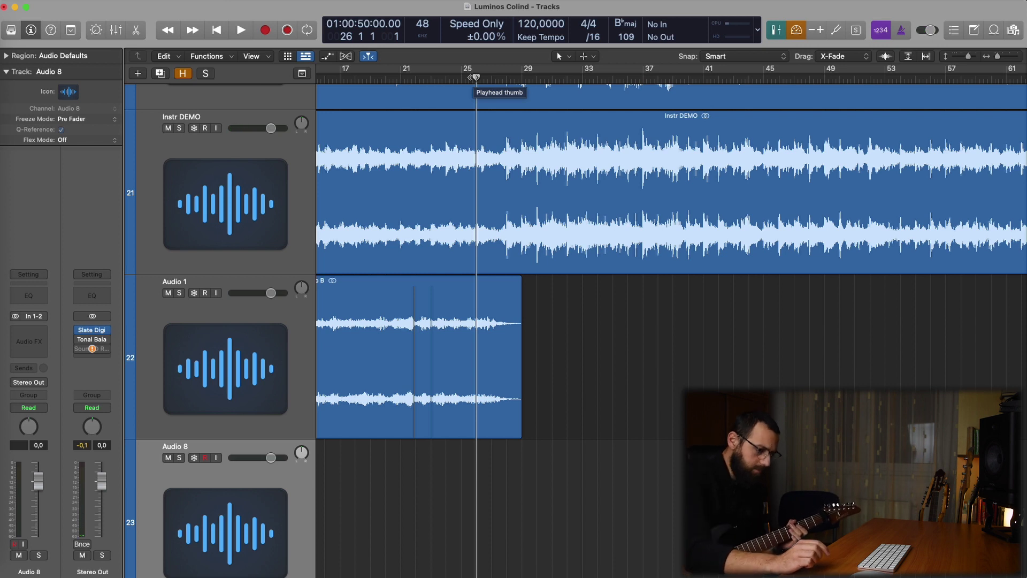
pyautogui.press('space')
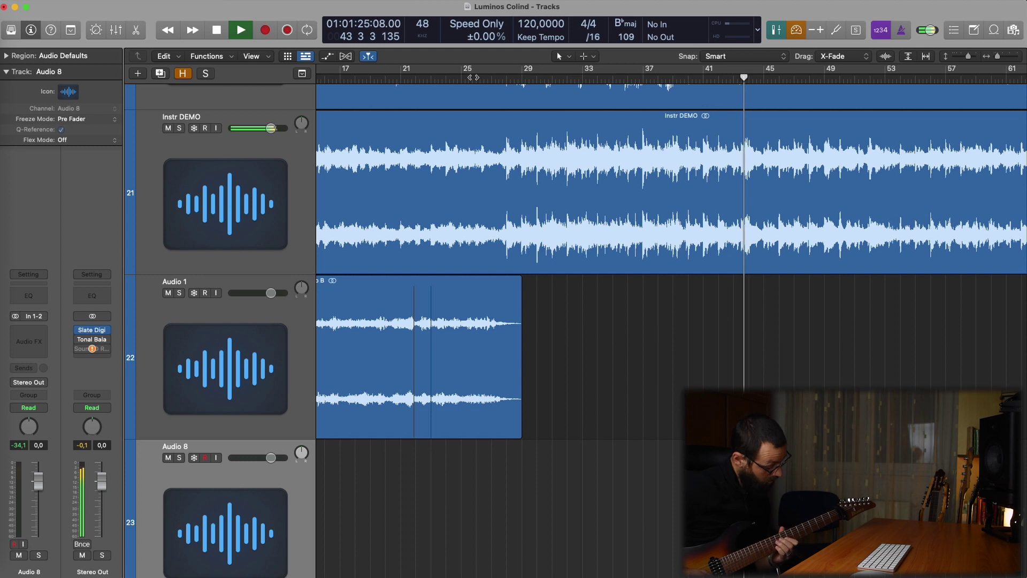
pyautogui.hscroll(5, 650, 210)
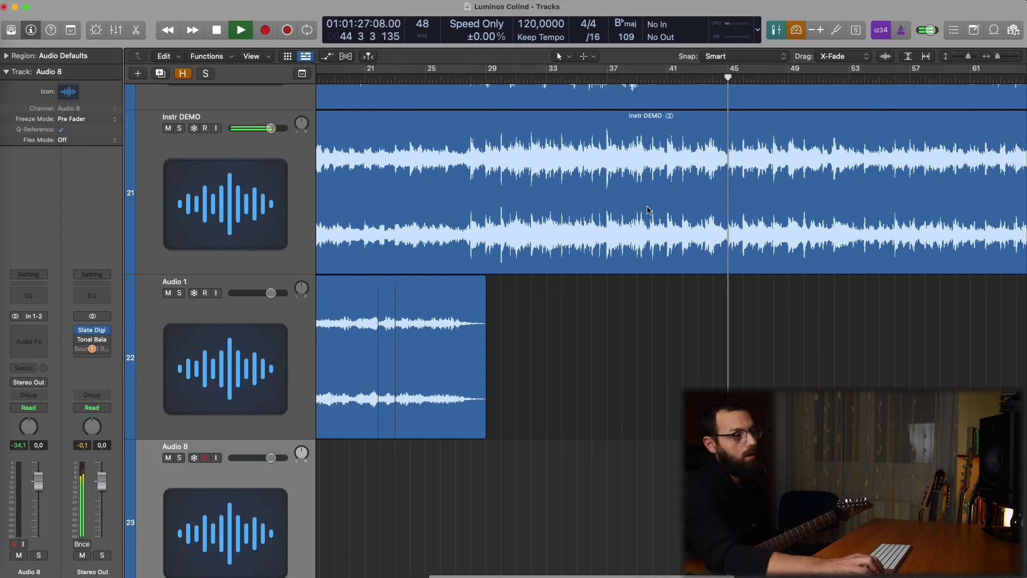
pyautogui.scroll(3, 650, 211)
pyautogui.scroll(-1, 650, 210)
pyautogui.hscroll(-1, 650, 211)
pyautogui.hscroll(-1, 650, 210)
pyautogui.press('space')
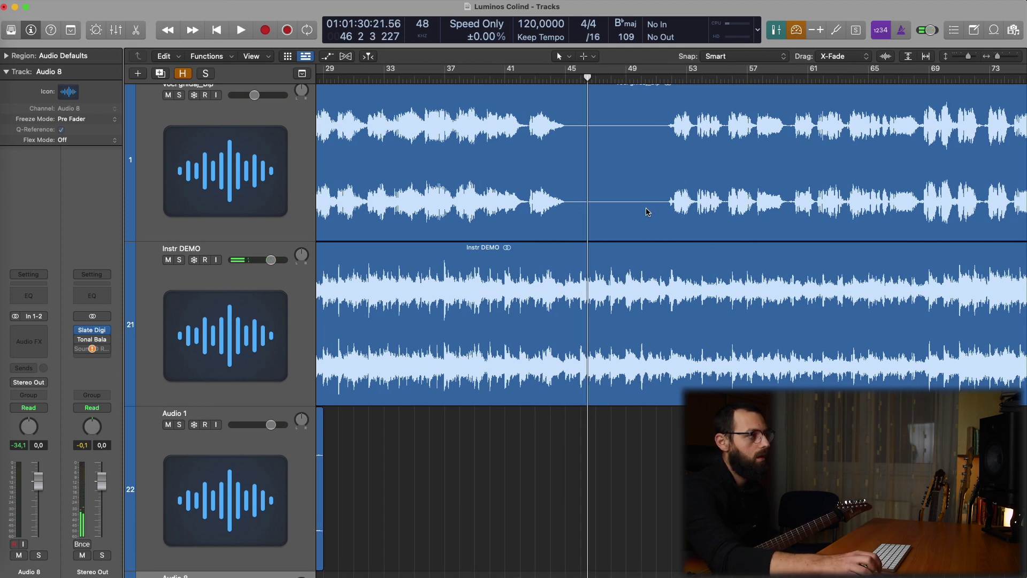
# Rewind to bar 26 and play the section again to about bar 47 for another rehearsal.
pyautogui.hscroll(-7, 648, 212)
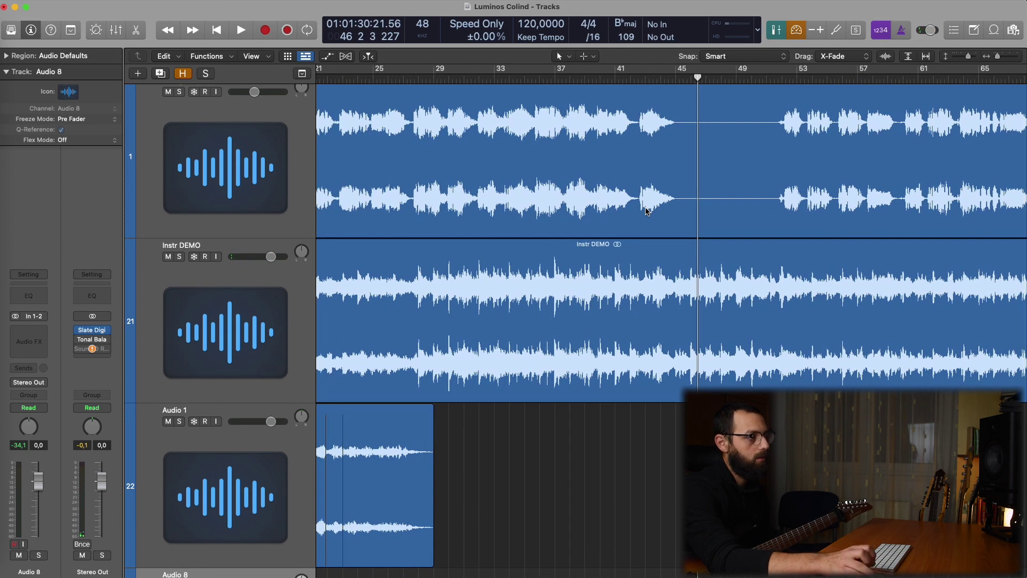
pyautogui.scroll(-2, 646, 210)
pyautogui.hscroll(-1, 646, 210)
pyautogui.click(397, 79)
pyautogui.press('space')
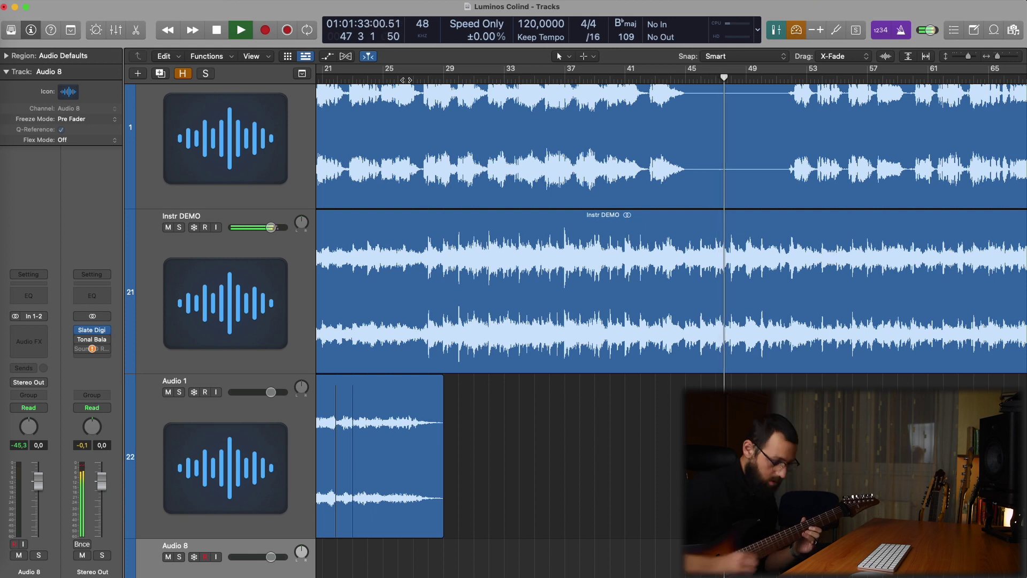
# Record a guitar take on Audio 8 from bar 26 to about bar 46 and return the playhead to bar 26.
pyautogui.press('r')
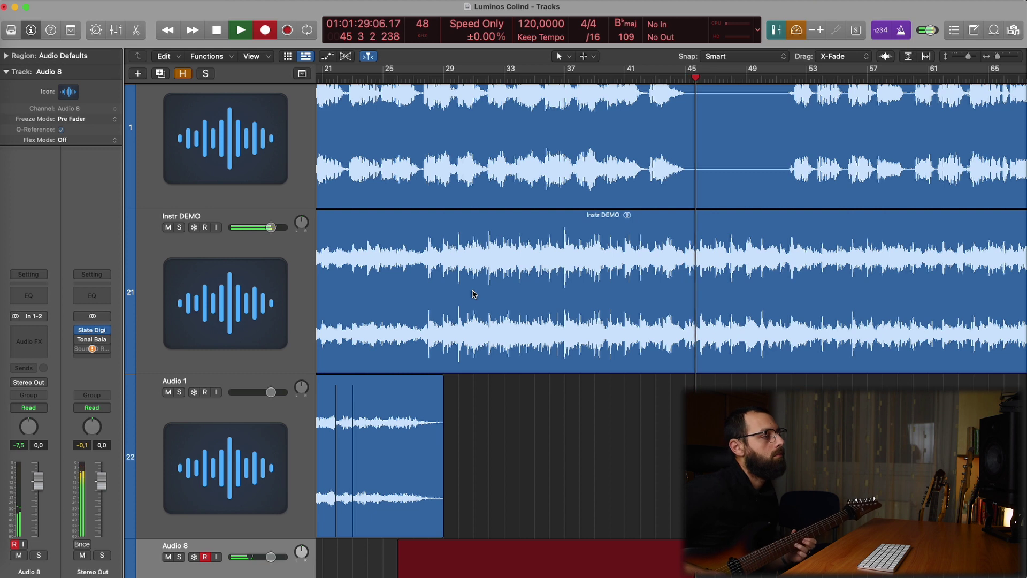
pyautogui.press('space')
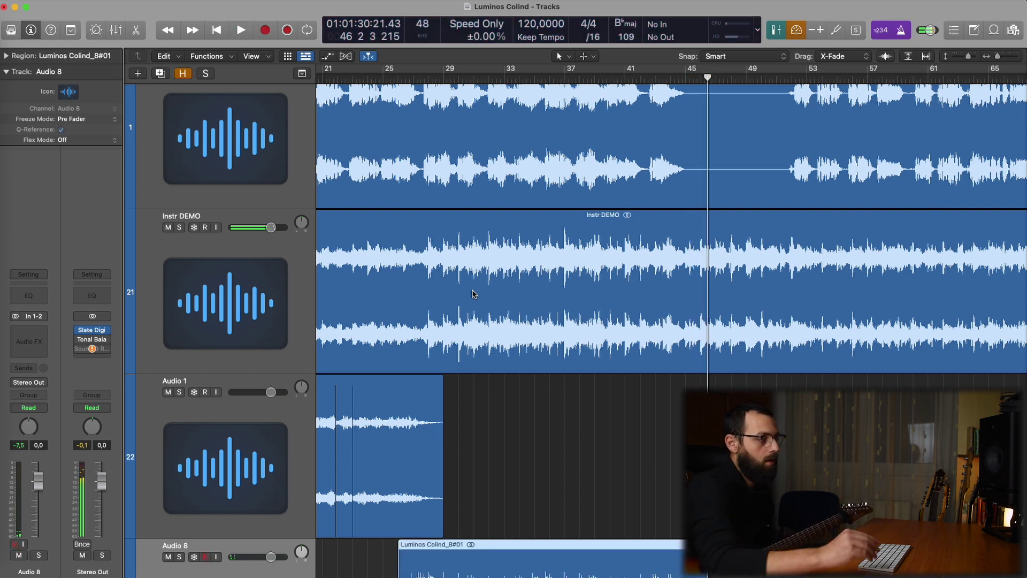
pyautogui.scroll(-5, 473, 294)
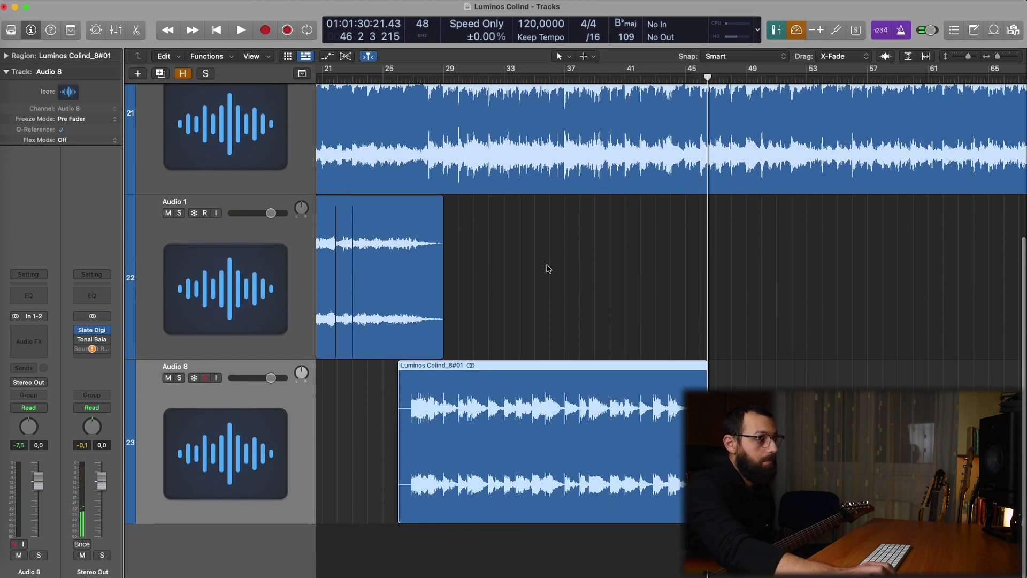
pyautogui.click(399, 80)
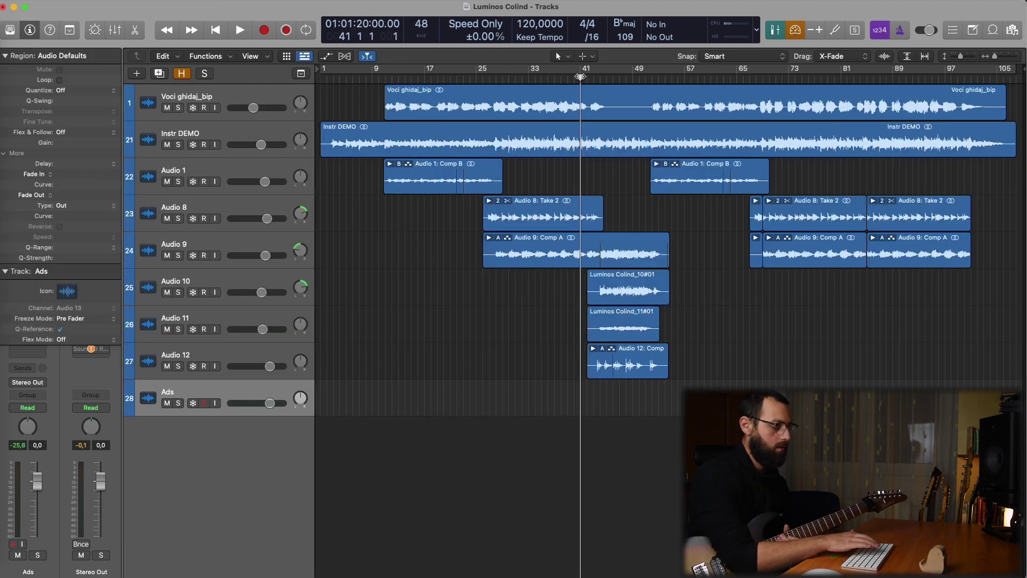
# Record a guitar take on the Ads track from bar 41 to about bar 54 and move the playhead back to bar 42.
pyautogui.press('r')
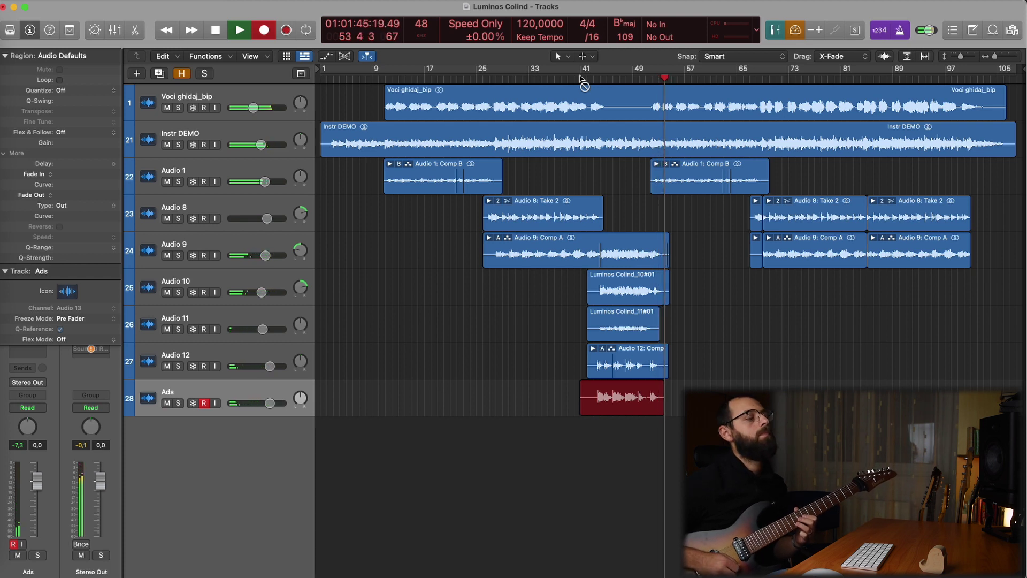
pyautogui.press('space')
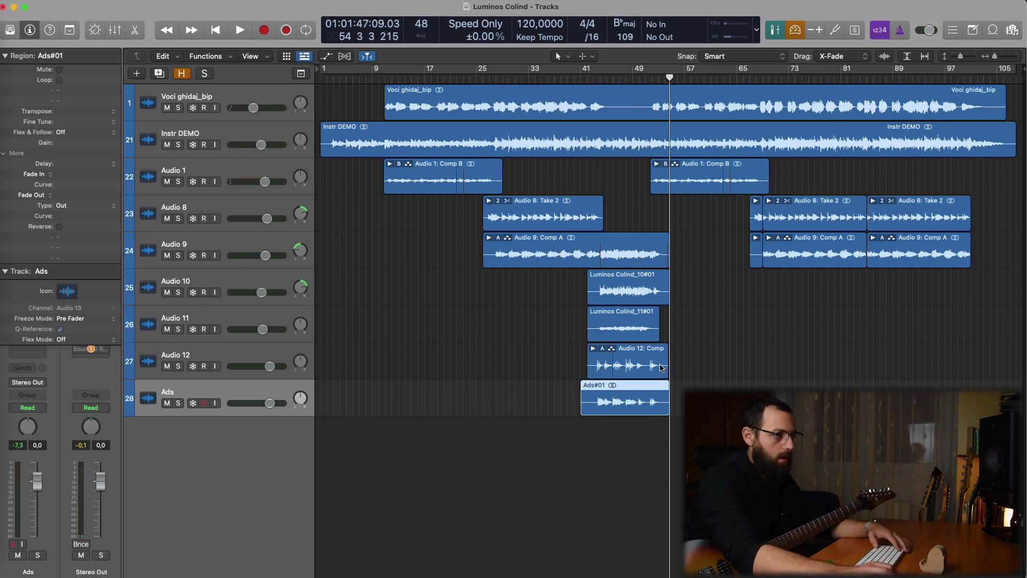
pyautogui.press('super+Down')
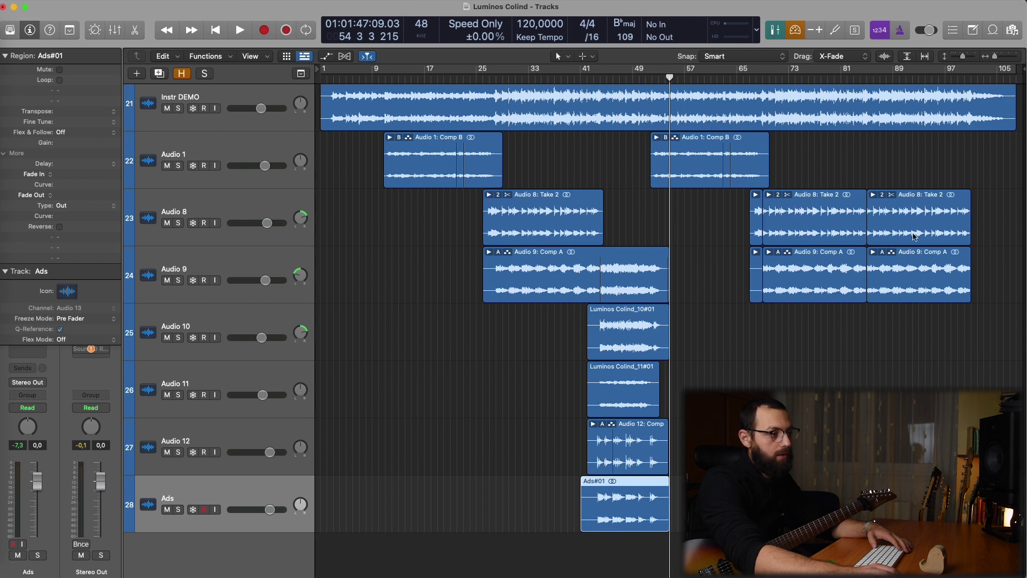
pyautogui.press('super+Right')
pyautogui.press('super+Right')
pyautogui.press('super+Right')
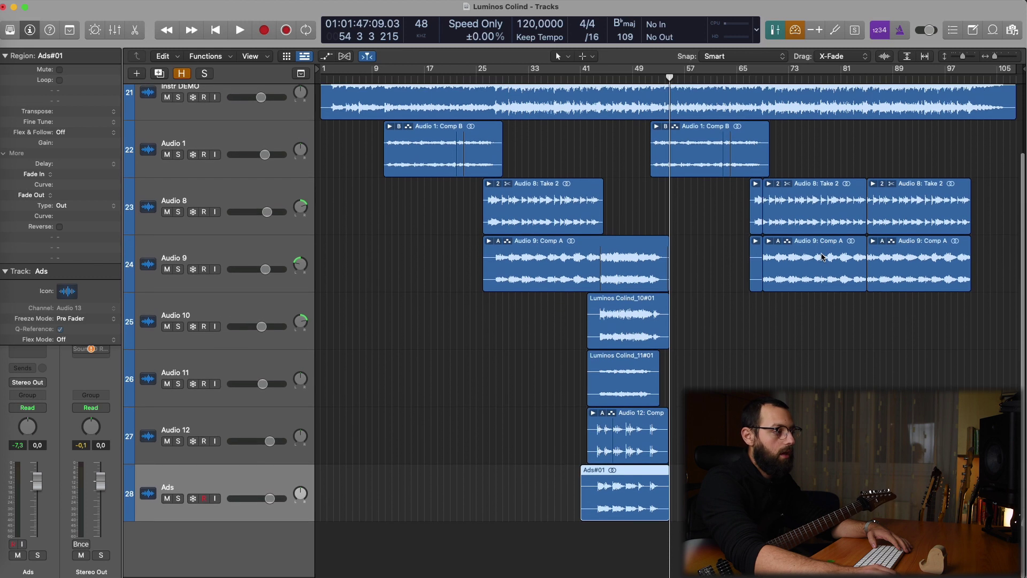
pyautogui.hscroll(-3, 823, 259)
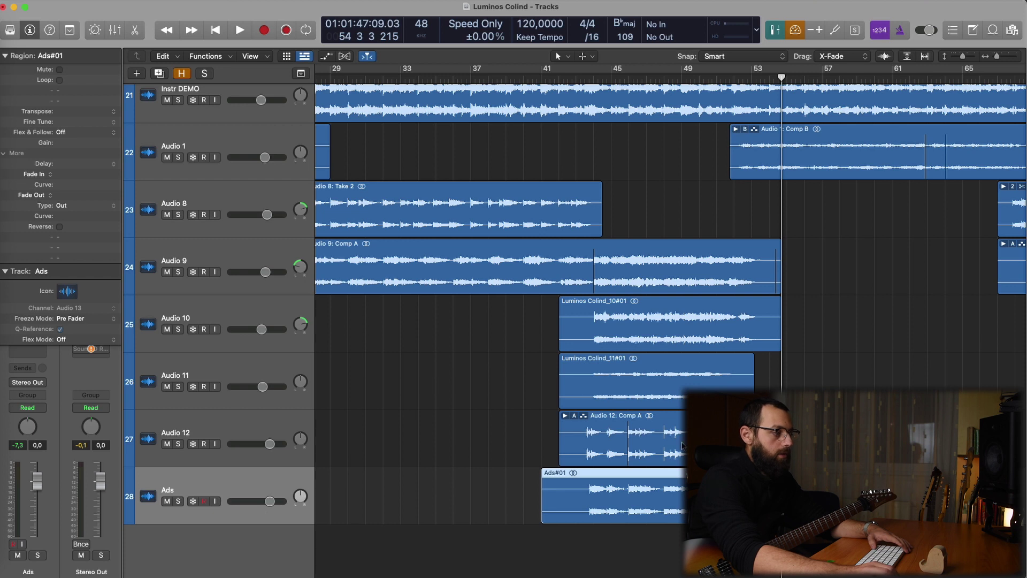
pyautogui.click(561, 77)
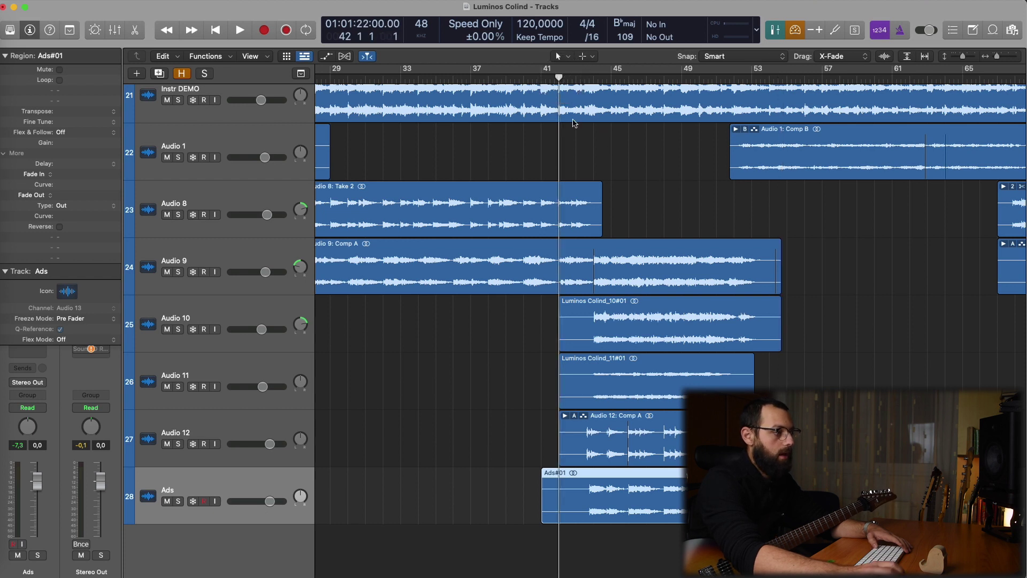
# Lower the Ads track's volume to about -4.9 dB.
pyautogui.scroll(5, 648, 449)
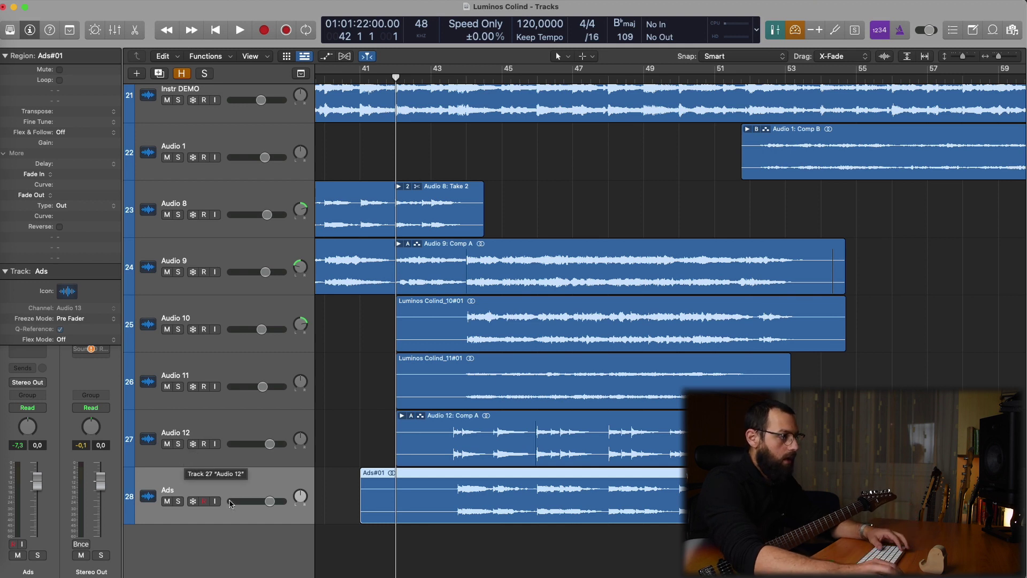
pyautogui.moveTo(270, 502); pyautogui.dragTo(250, 502)
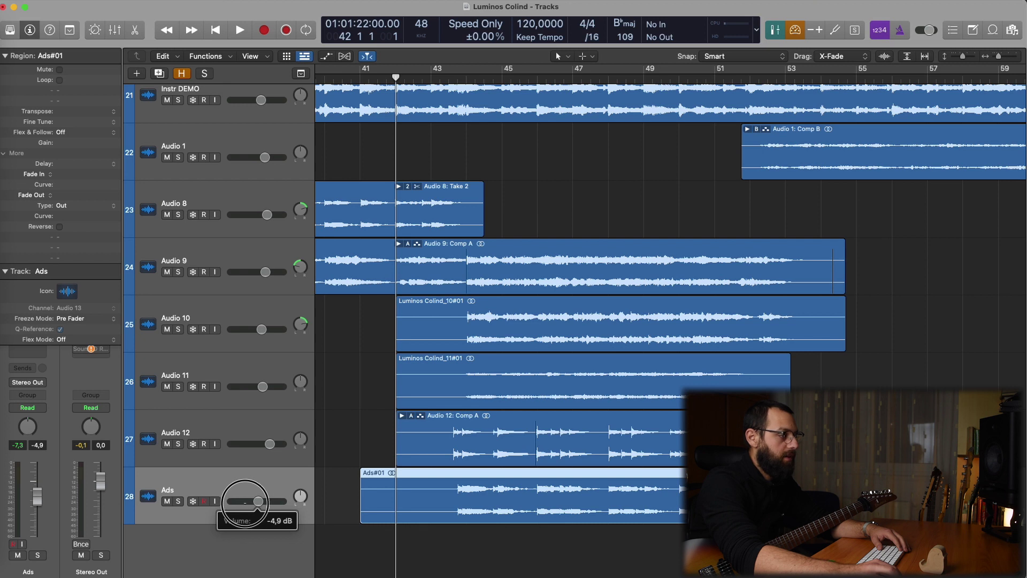
pyautogui.moveTo(259, 501); pyautogui.dragTo(258, 501)
pyautogui.click(269, 443)
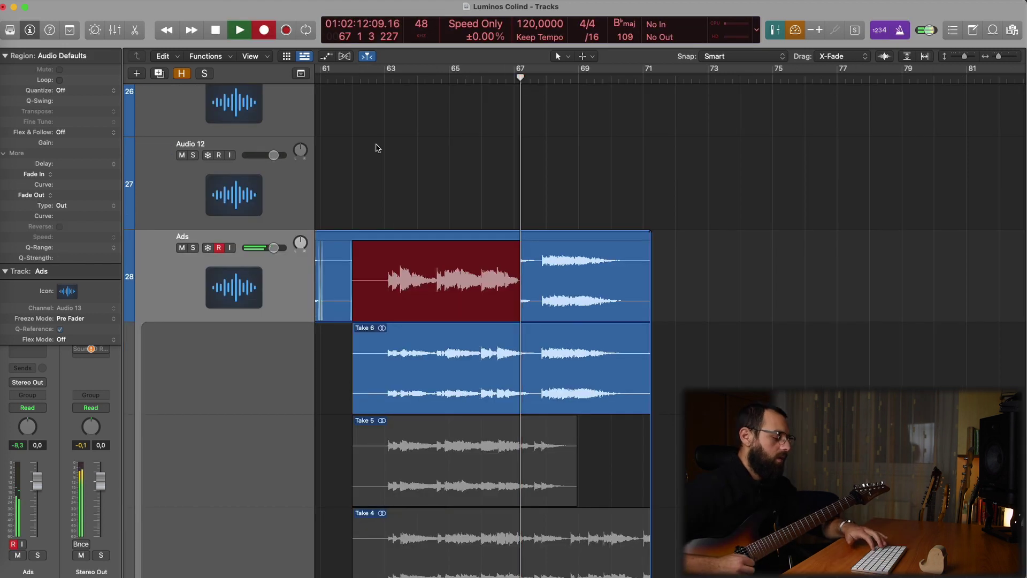
# Stop the current recording on the Ads track at about bar 67.
pyautogui.press('space')
pyautogui.scroll(10, 364, 153)
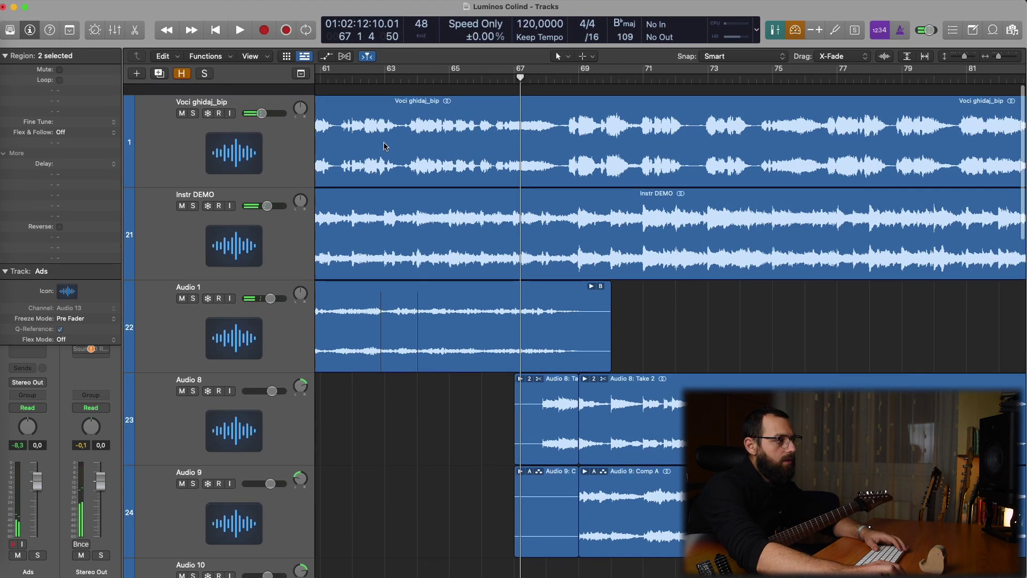
pyautogui.click(182, 102)
# Move the playhead back to bar 62 and start recording another take on the Ads track.
pyautogui.click(384, 74)
pyautogui.scroll(-10, 421, 150)
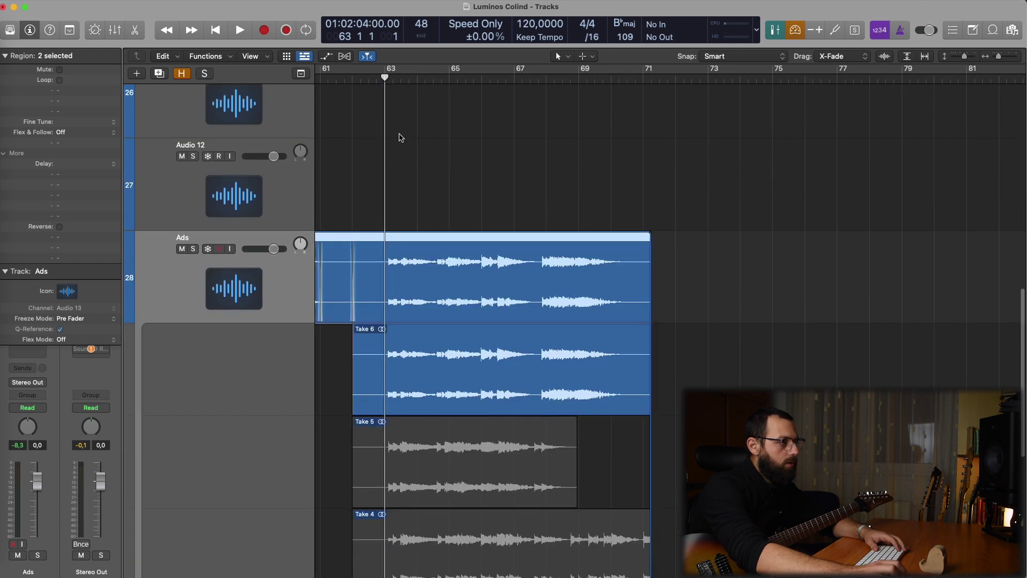
pyautogui.click(353, 79)
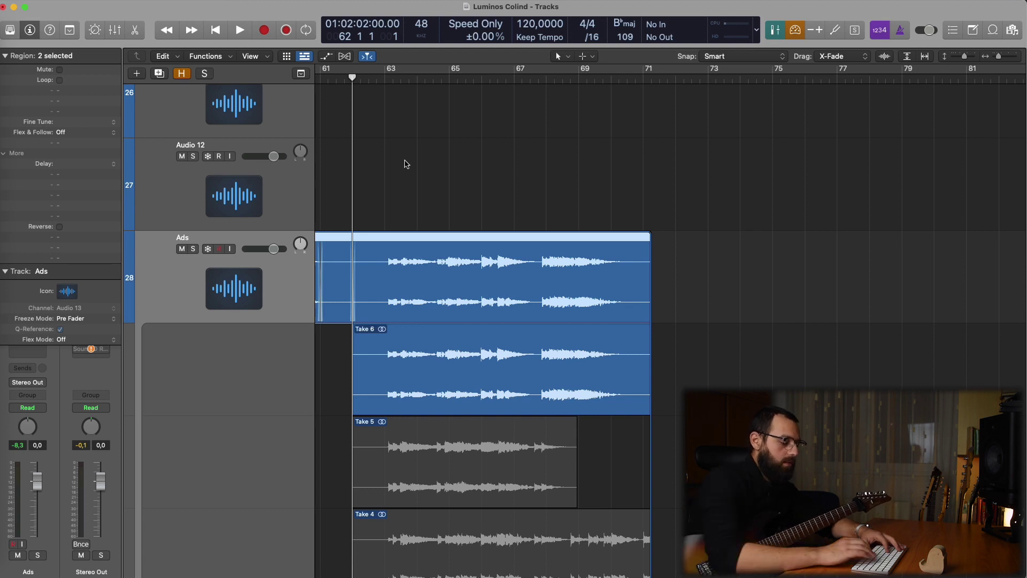
pyautogui.press('r')
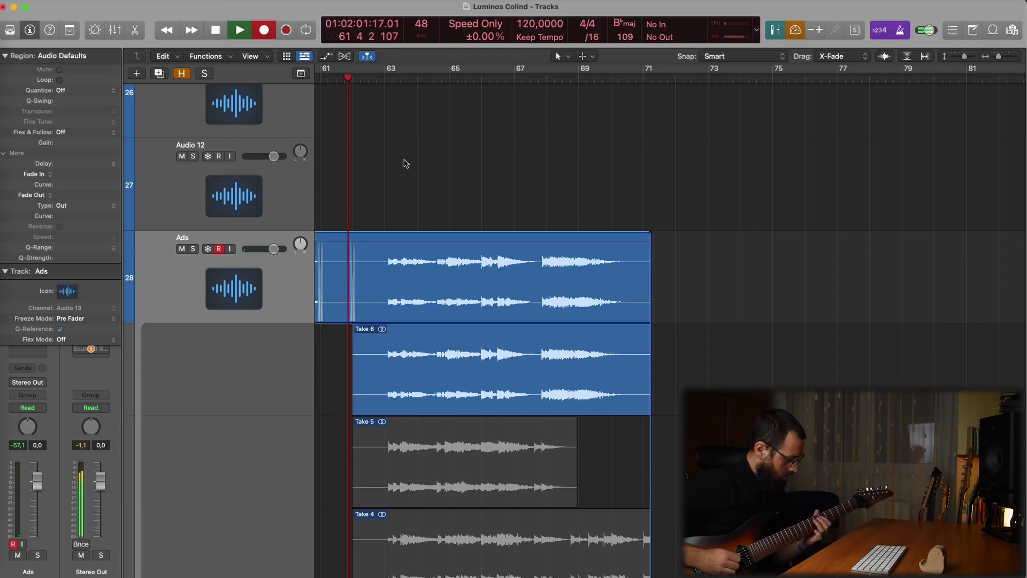